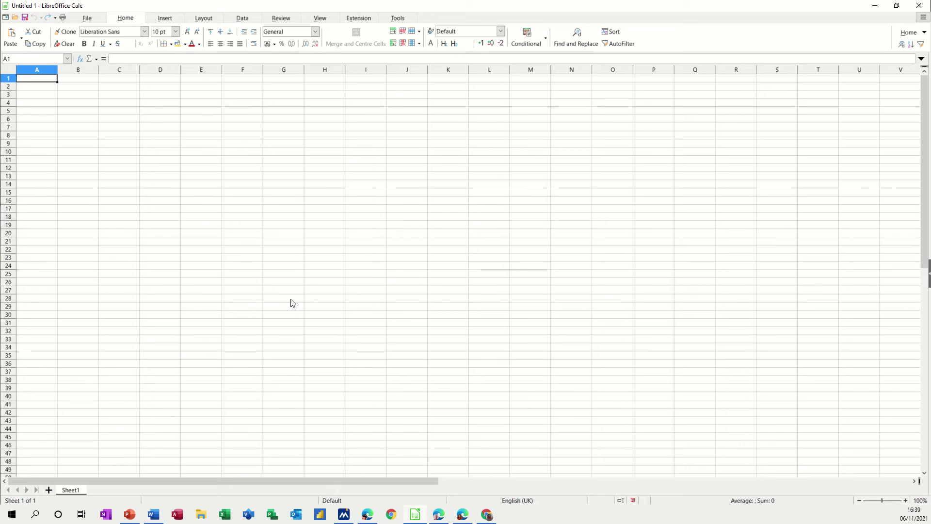
Add three new sheets to the workbook and rename the first sheet Jan.
click(49, 489)
click(48, 490)
click(48, 490)
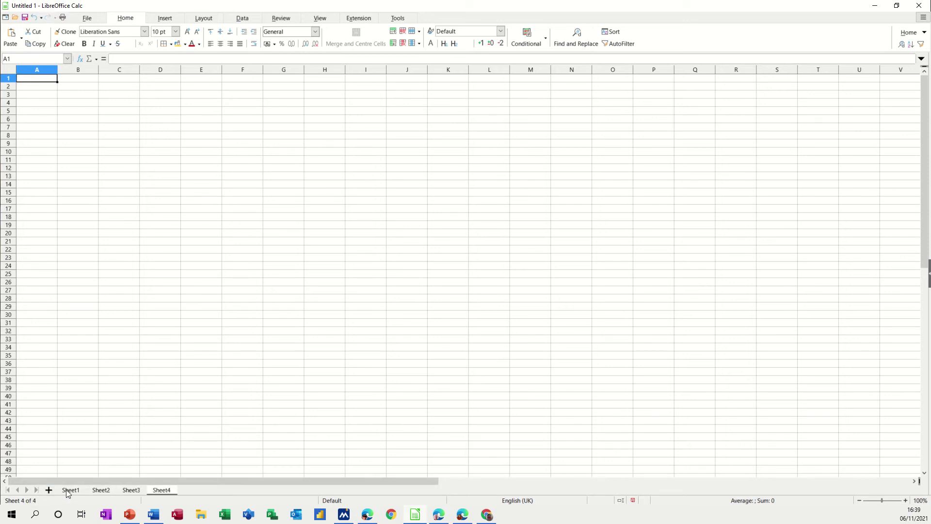
double_click(66, 490)
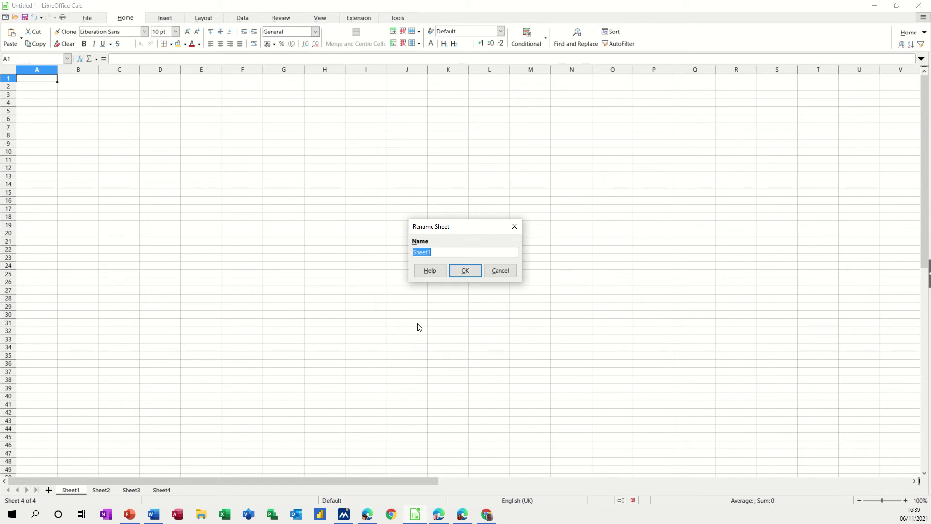
text(Jan)
click(466, 272)
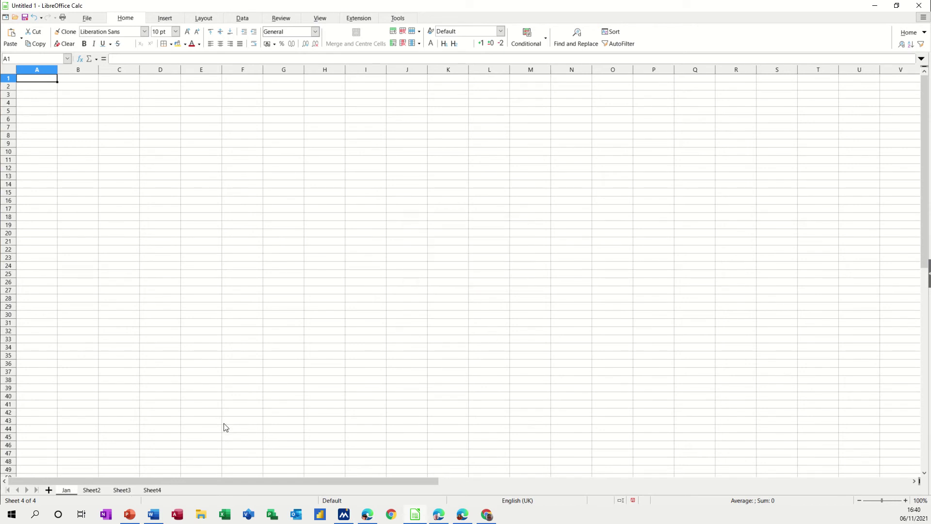
Rename the second, third and fourth sheets Feb, Mar and Total.
double_click(95, 490)
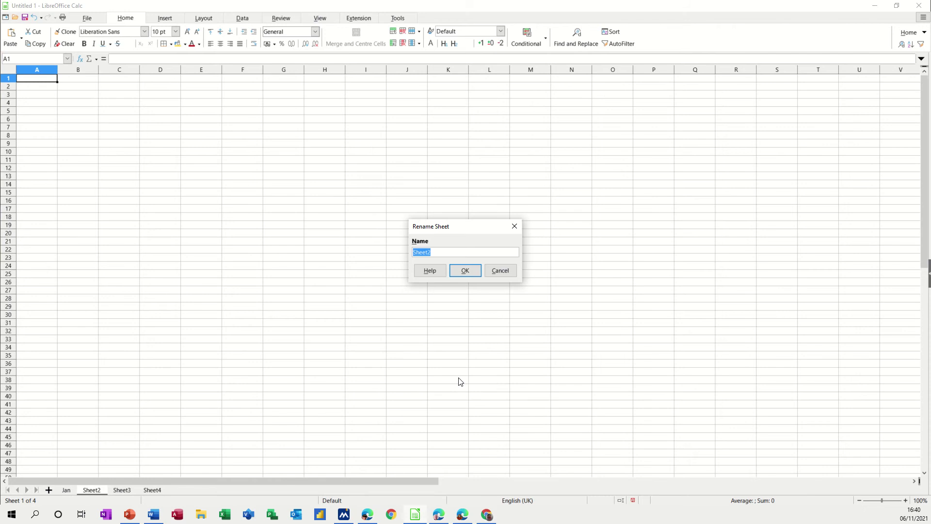
text(Feb)
click(473, 272)
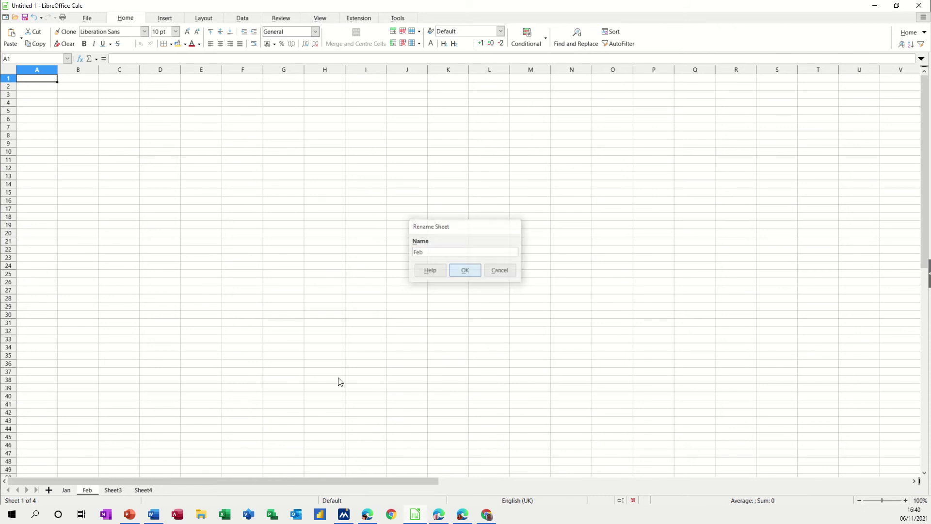
double_click(117, 493)
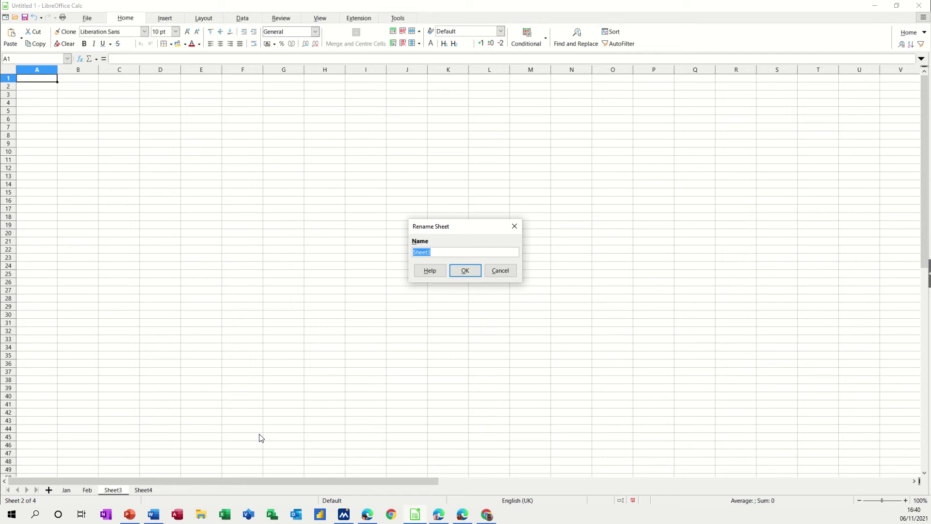
text(Mar)
click(465, 270)
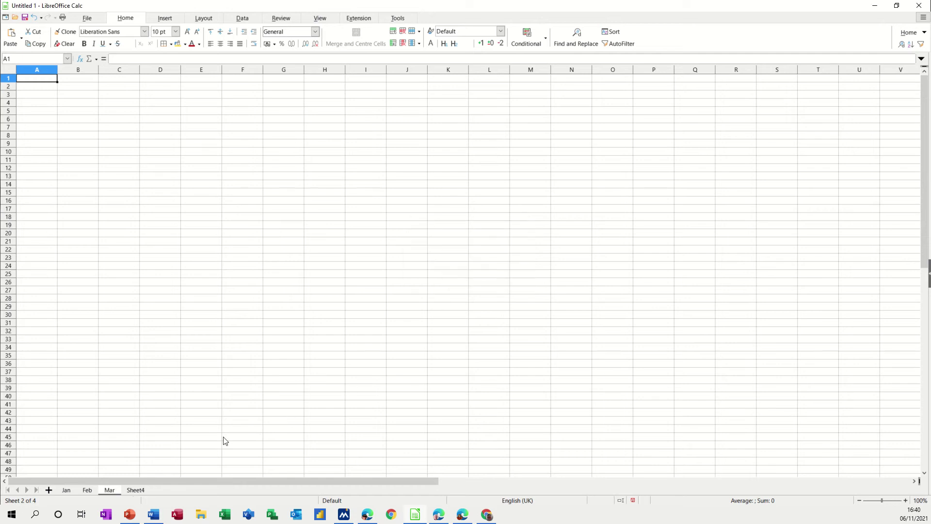
double_click(136, 490)
text(Total)
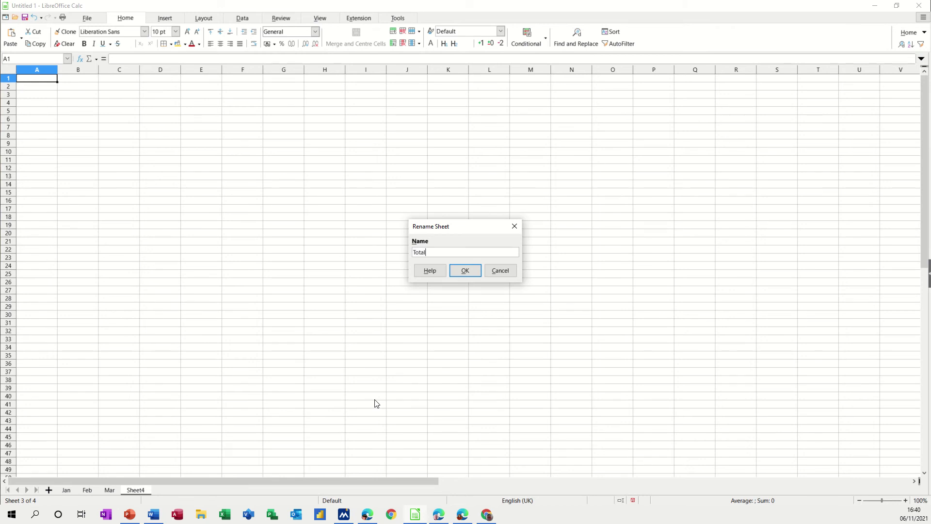
Confirm the Total sheet name, then fill headers Week 1 to Week 5 across B2:F2.
click(465, 270)
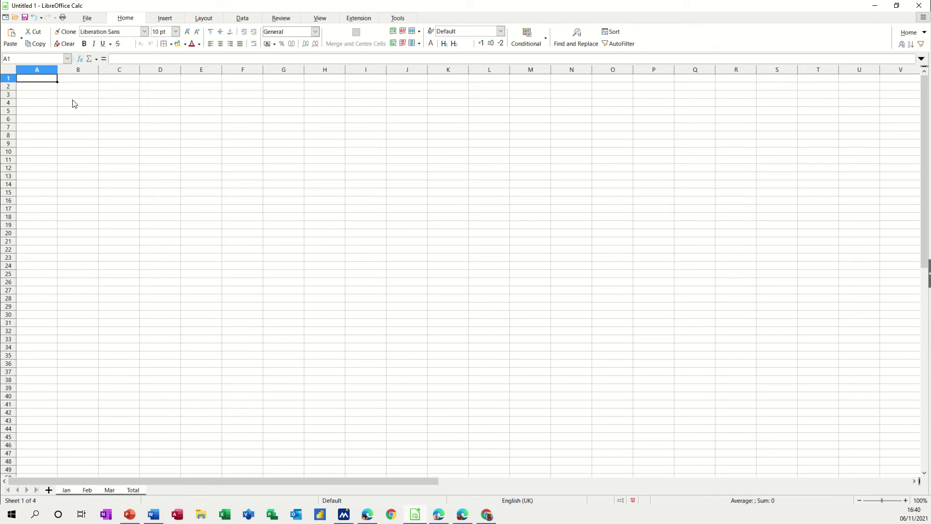
click(70, 87)
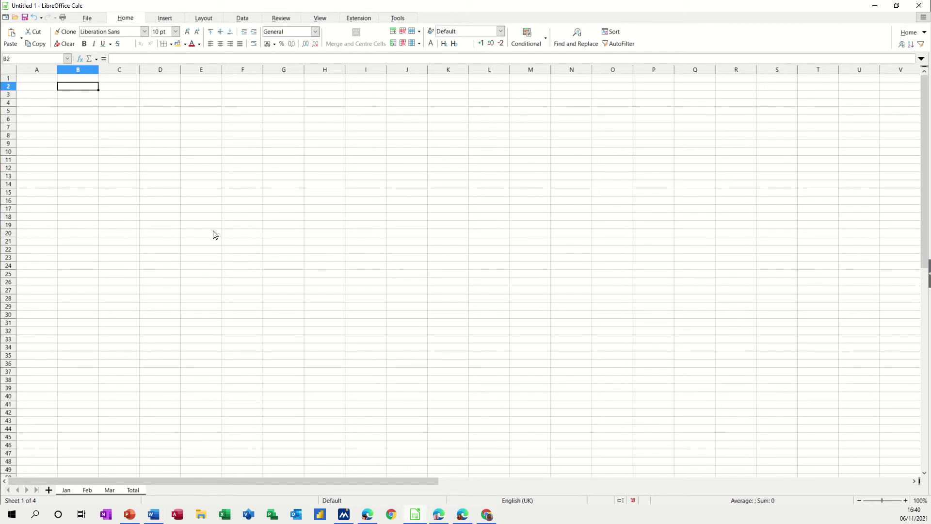
text(Week 1)
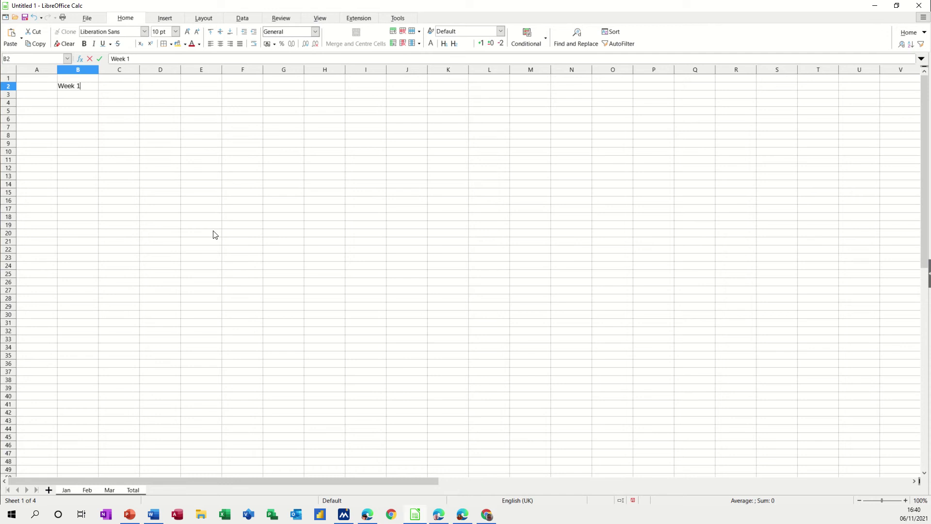
key(Return)
click(90, 89)
drag(98, 89, 257, 90)
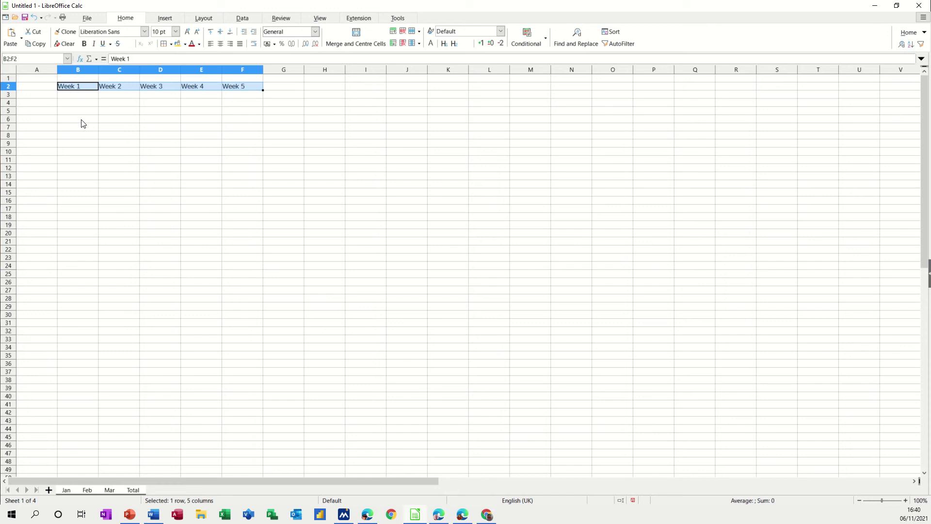
Add a Total header in G2 and row labels Income, Expense, Balance in A3:A5.
click(270, 87)
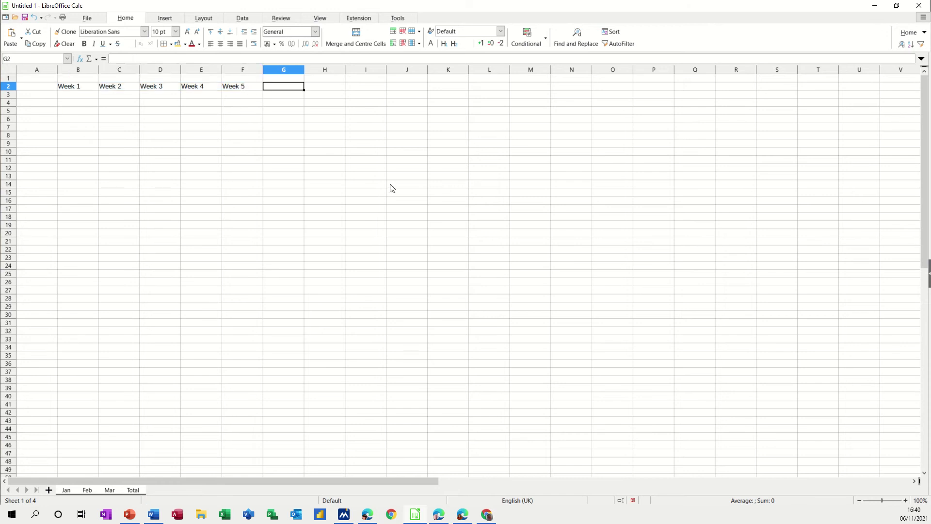
text(Total)
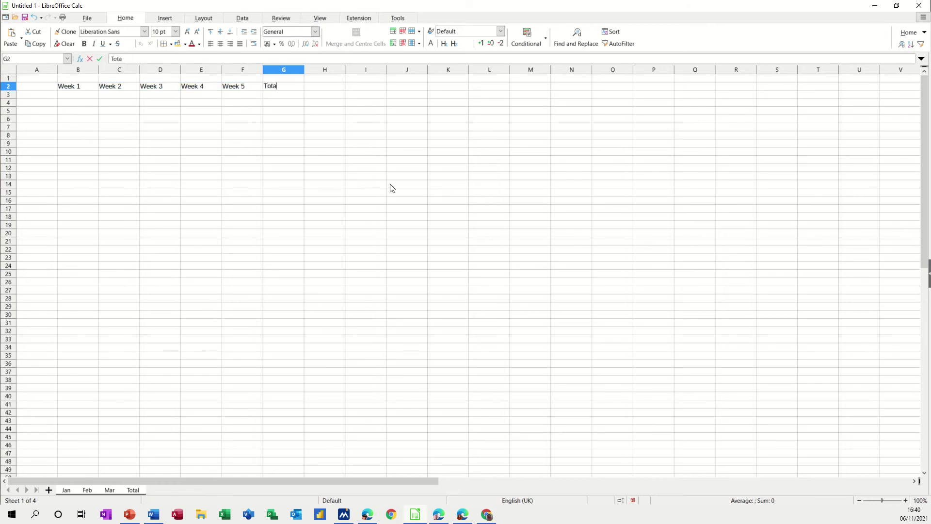
click(38, 97)
text(Inc)
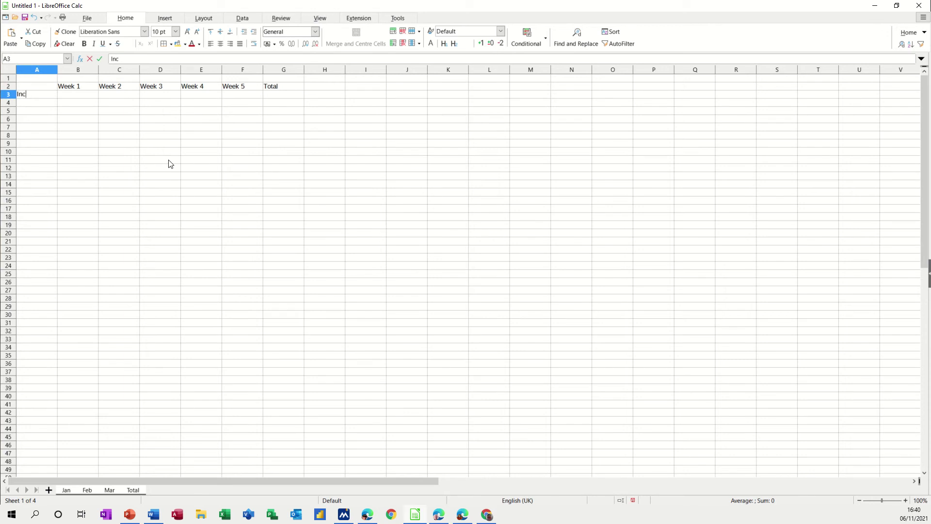
text(ome)
key(Return)
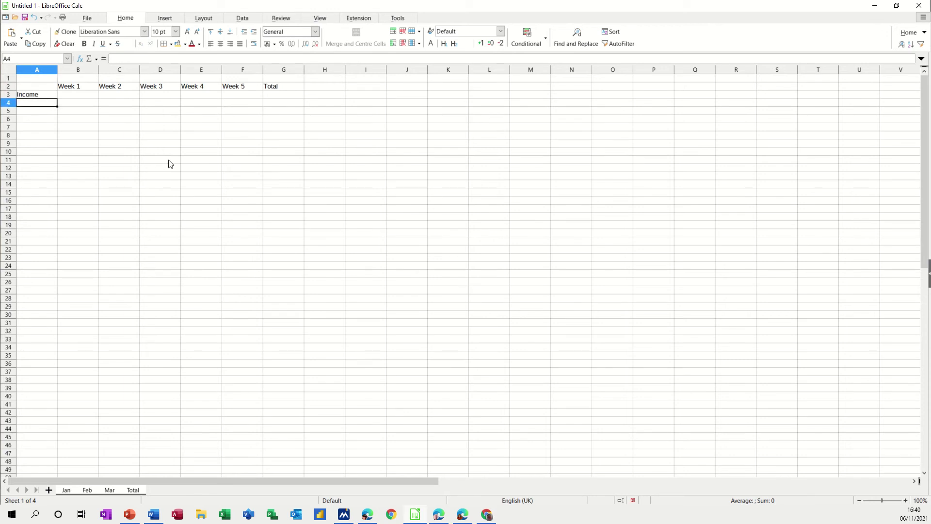
text(Expens)
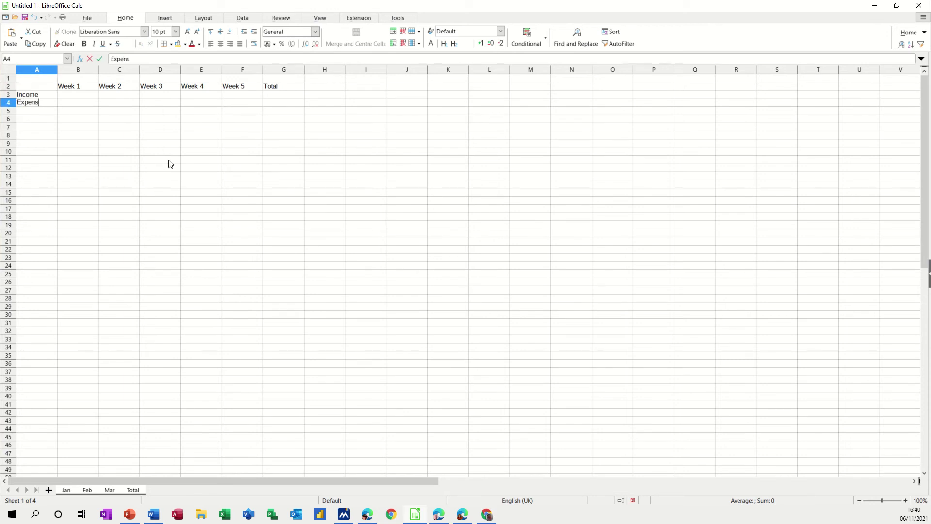
text(e)
key(Return)
text(ba)
key(BackSpace)
text(Balance)
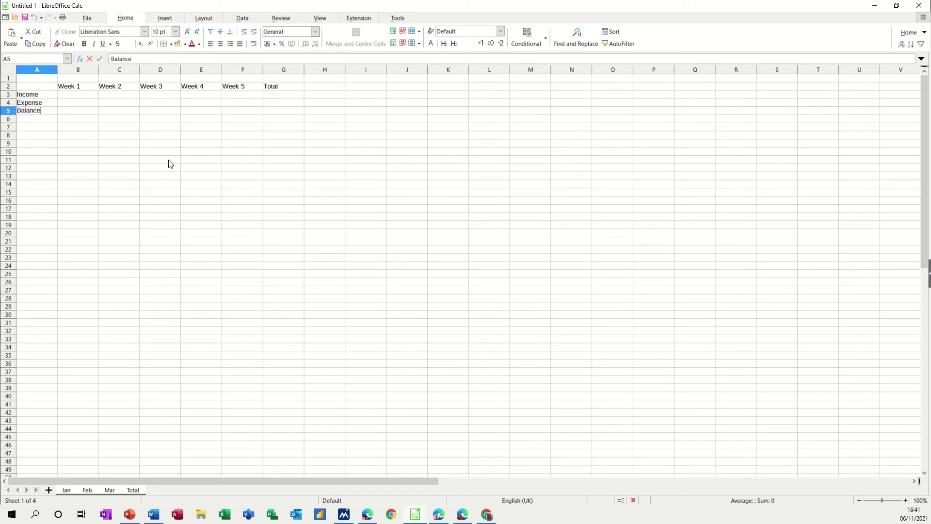
click(122, 144)
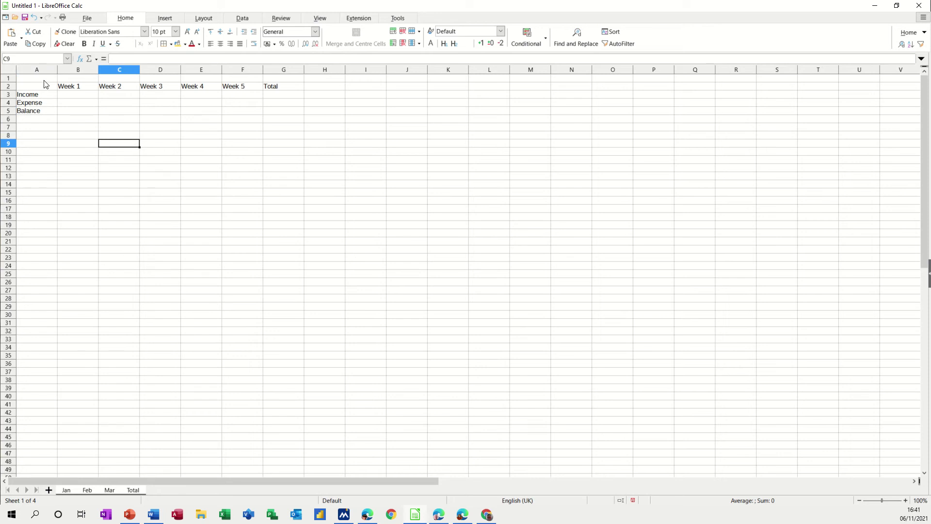
Merge and centre A1:G1 and enter the title 'Weekly Sales'.
click(44, 79)
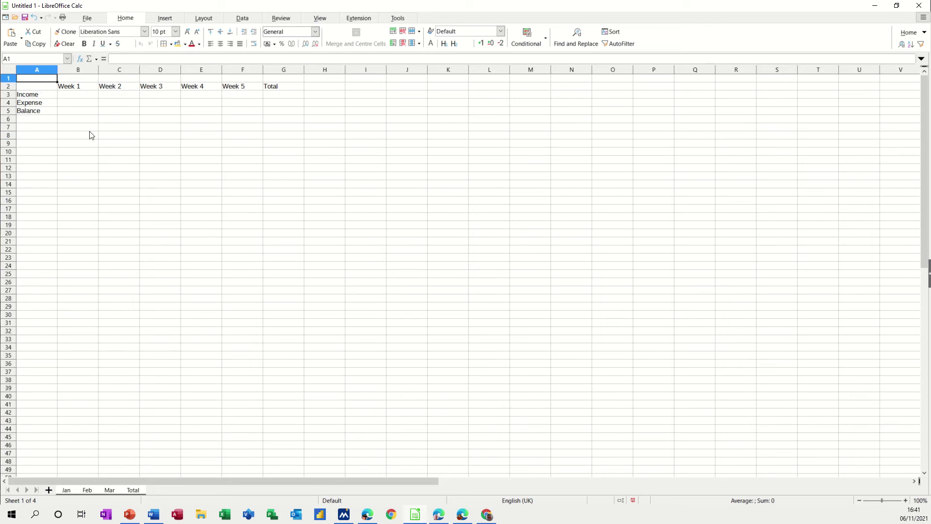
drag(40, 81, 266, 77)
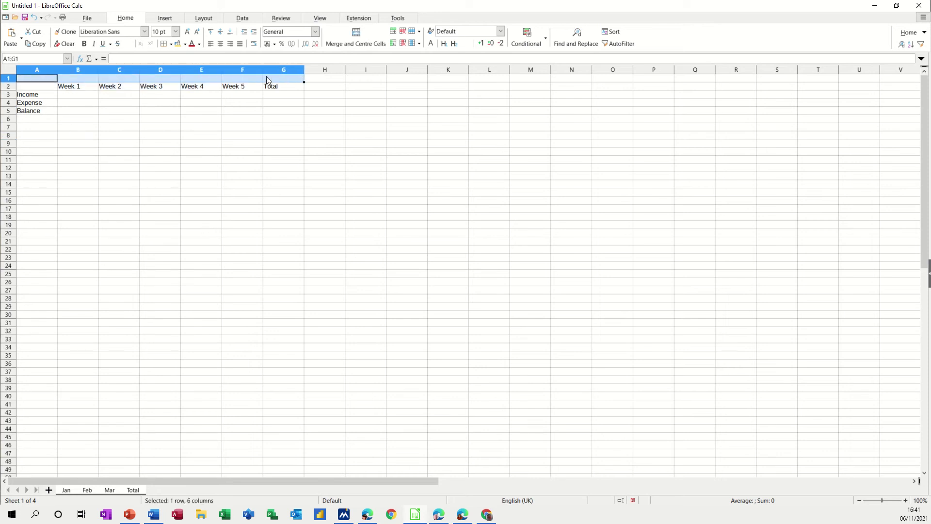
click(348, 43)
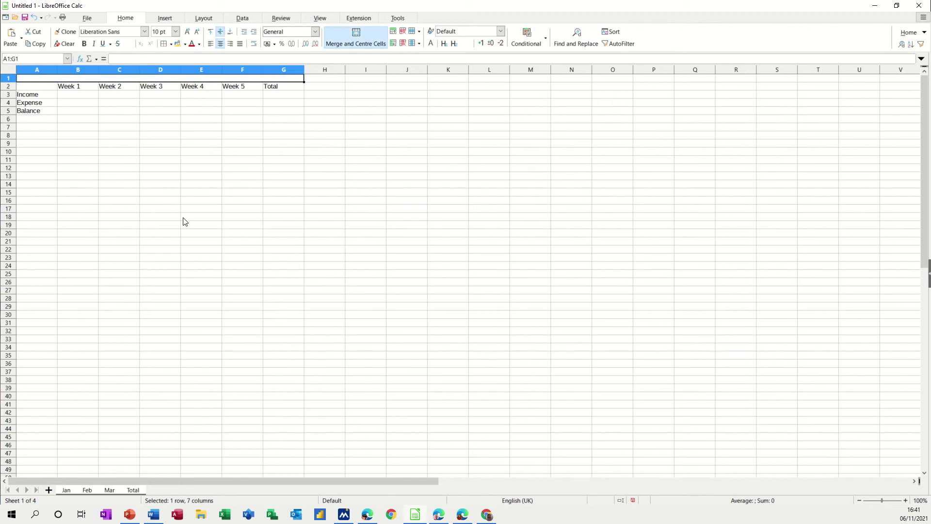
key(F2)
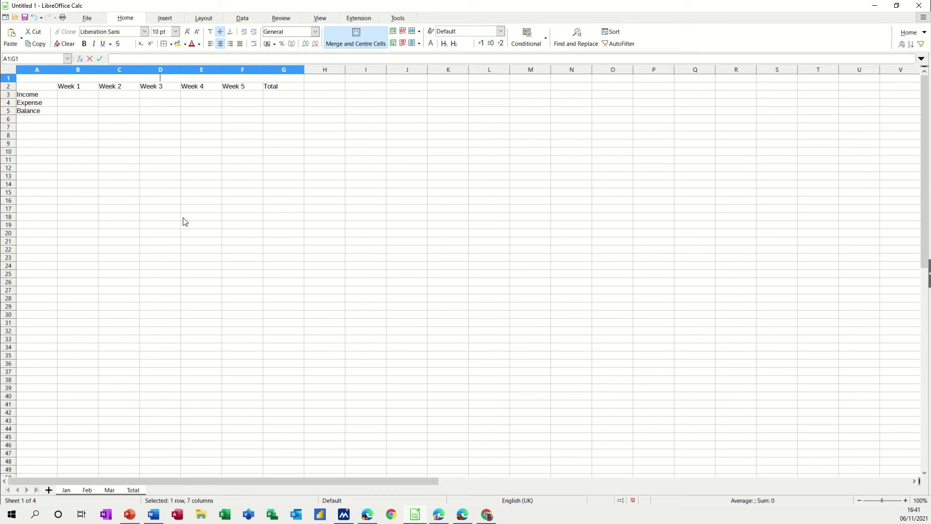
text(Weekly Sales)
click(146, 161)
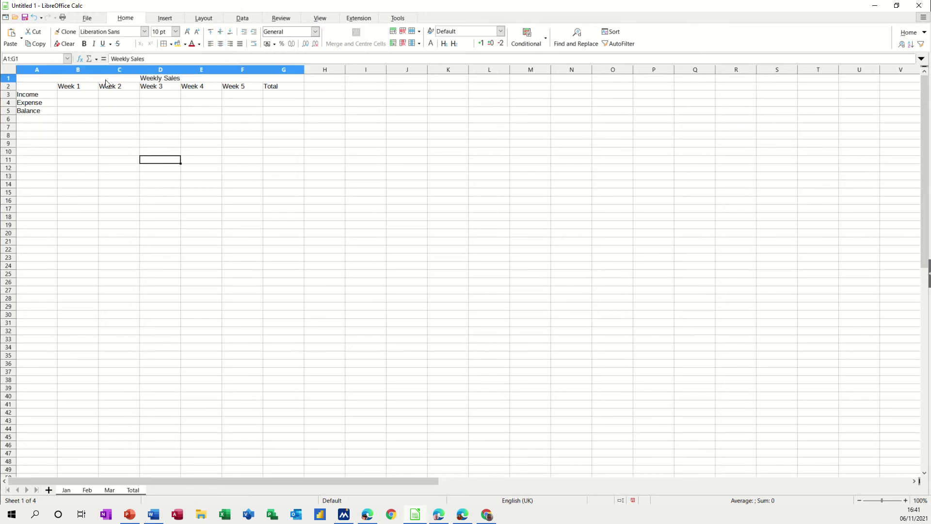
Apply all borders to the table A1:G5.
drag(106, 79, 100, 109)
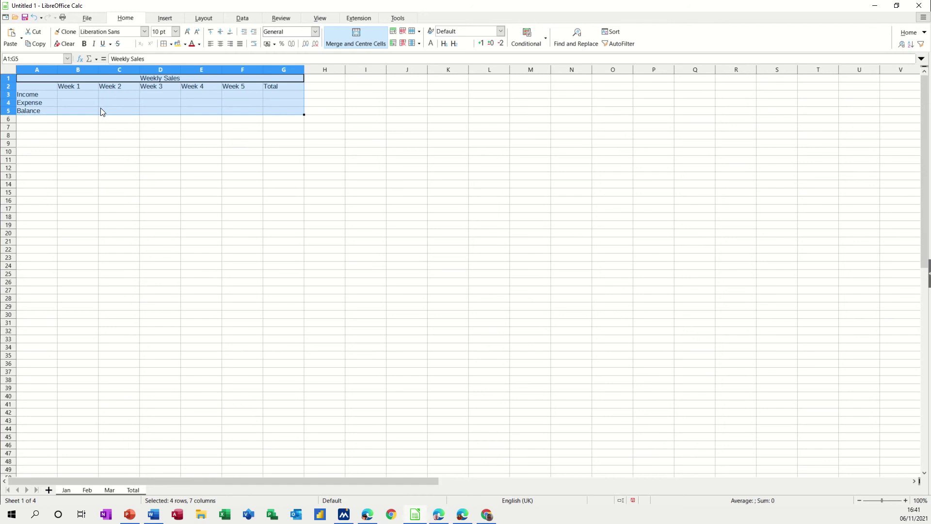
click(165, 46)
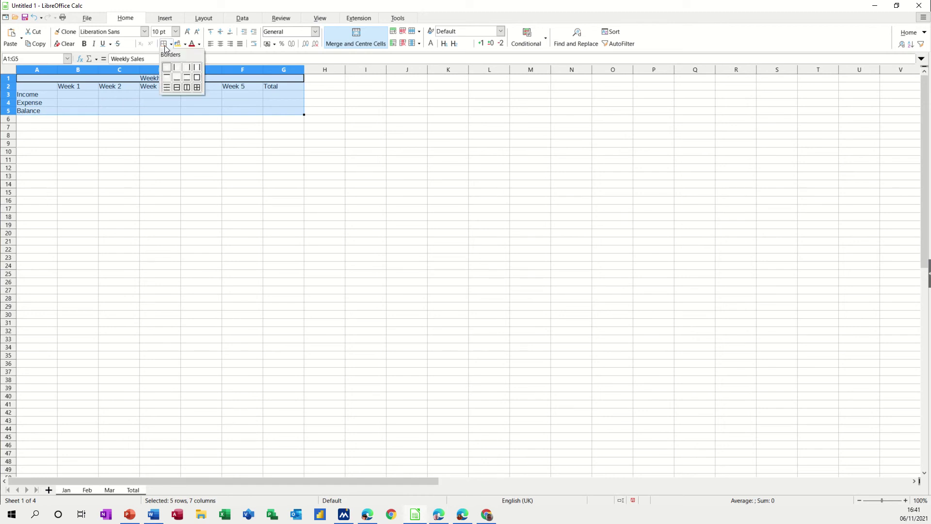
click(196, 86)
Shade the income and expense cells B3:F4 with a yellow background.
drag(69, 94, 226, 100)
click(77, 96)
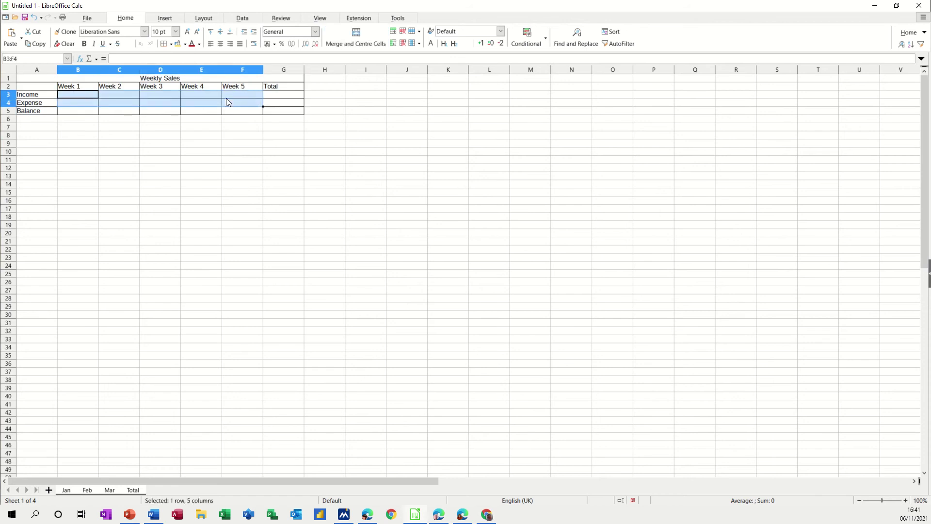
click(178, 45)
click(119, 151)
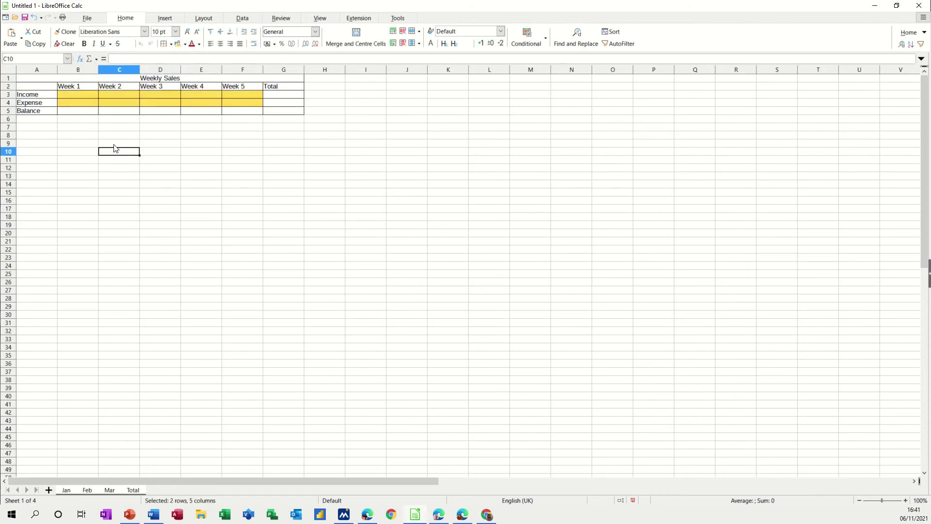
Enter the balance formula =B3-B4 in B5 and fill it across to F5.
click(78, 112)
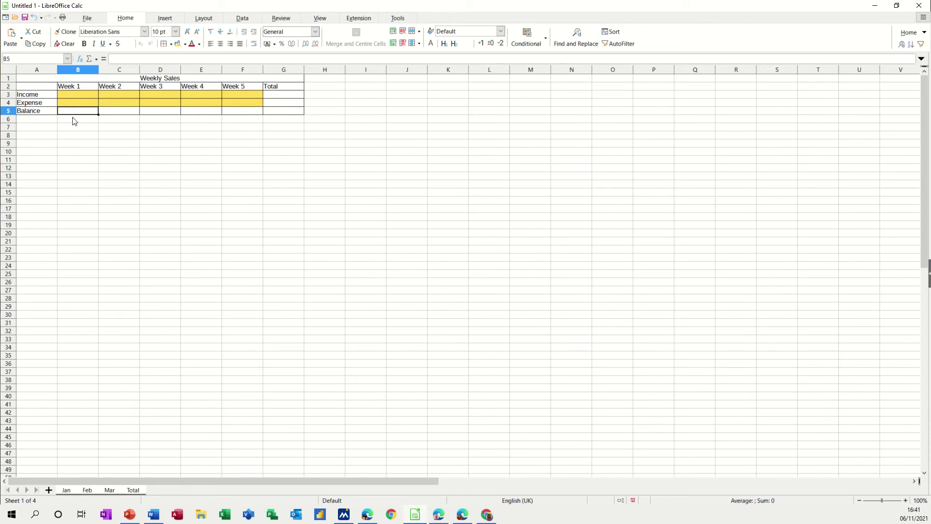
text(=)
click(76, 95)
text(-)
click(79, 104)
click(99, 59)
drag(97, 114, 247, 112)
Sum B3:F3 in G3, fill down to G5, and format B3:G5 as pound currency.
click(283, 96)
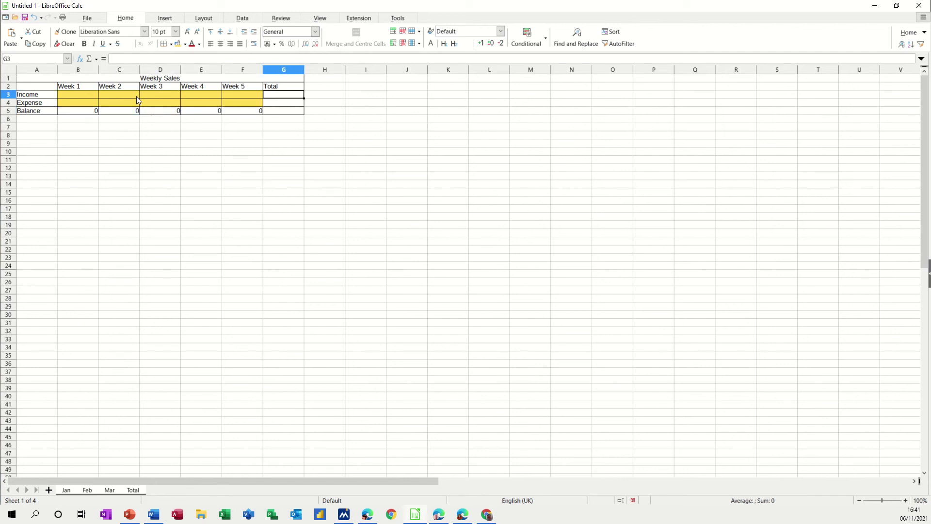
click(90, 59)
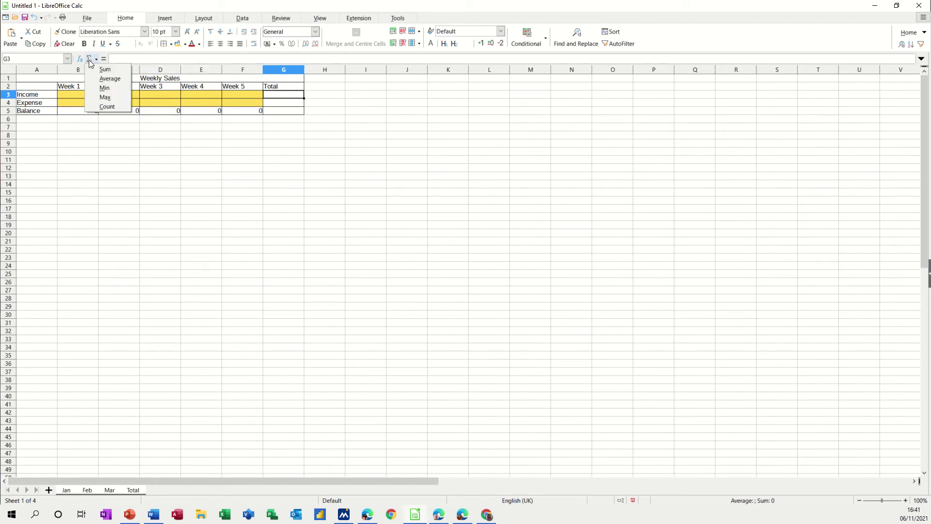
click(99, 69)
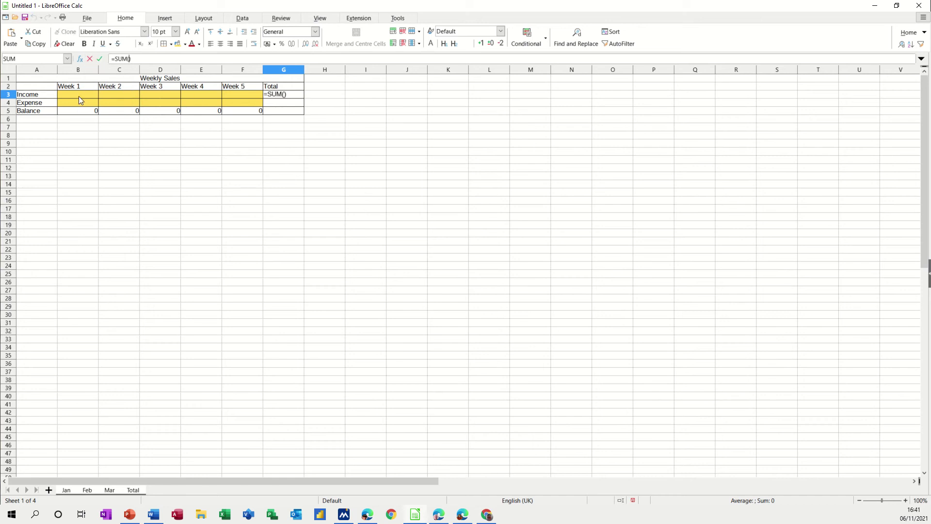
drag(78, 92, 236, 95)
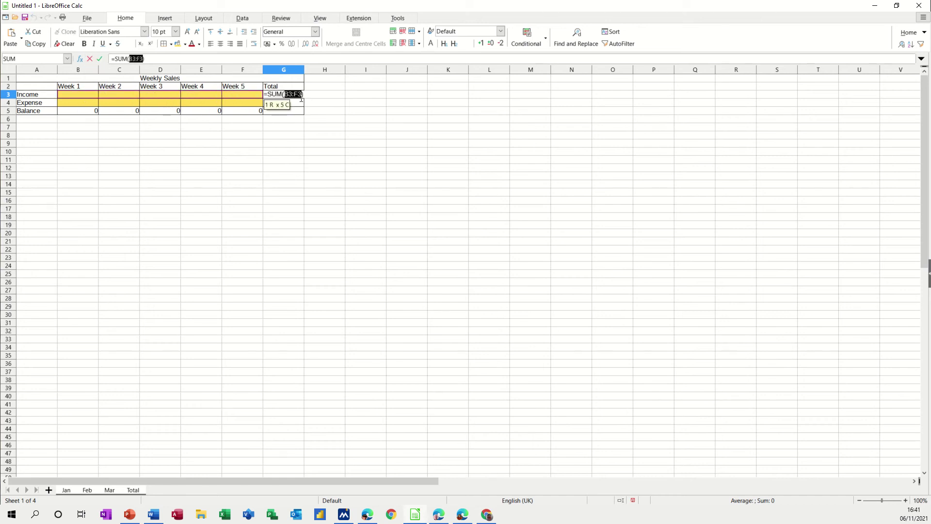
click(100, 59)
drag(304, 98, 303, 113)
drag(77, 97, 282, 113)
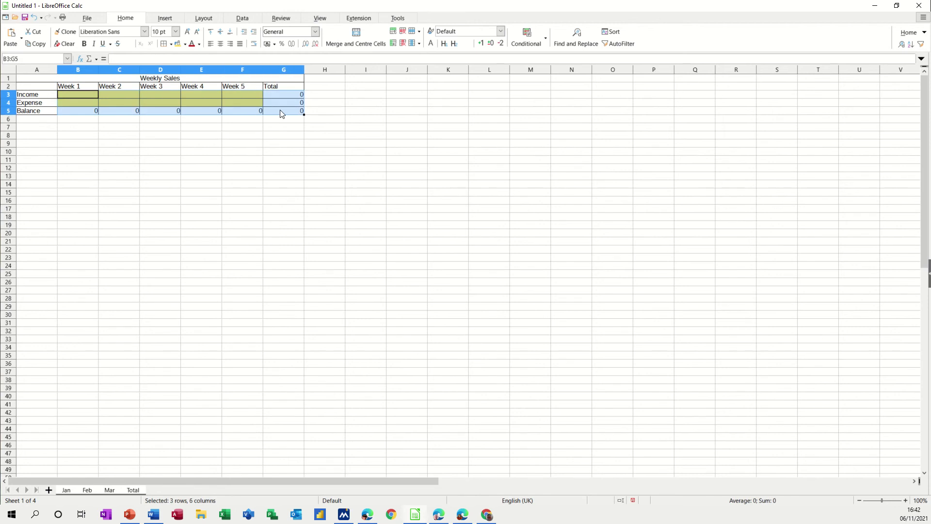
click(268, 44)
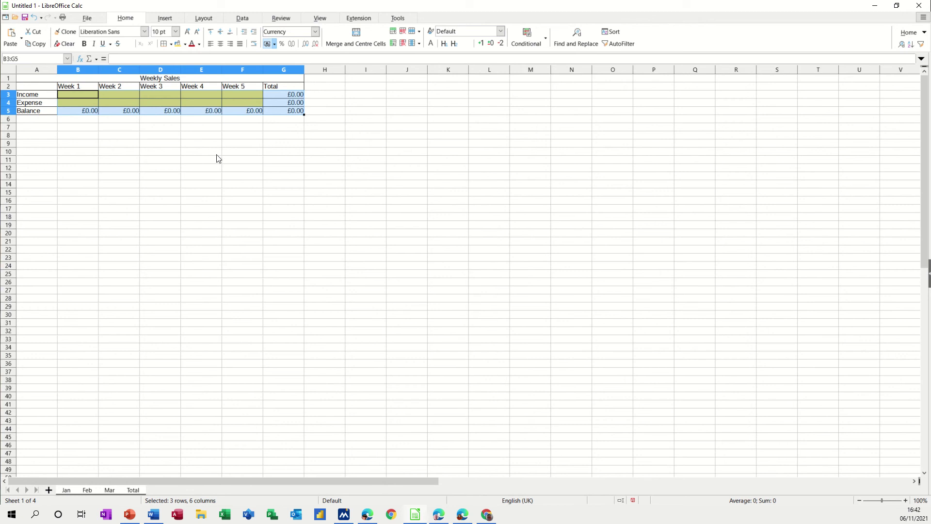
Check the Feb, Mar, Total and Jan sheets for the same table, ending on Total.
click(88, 489)
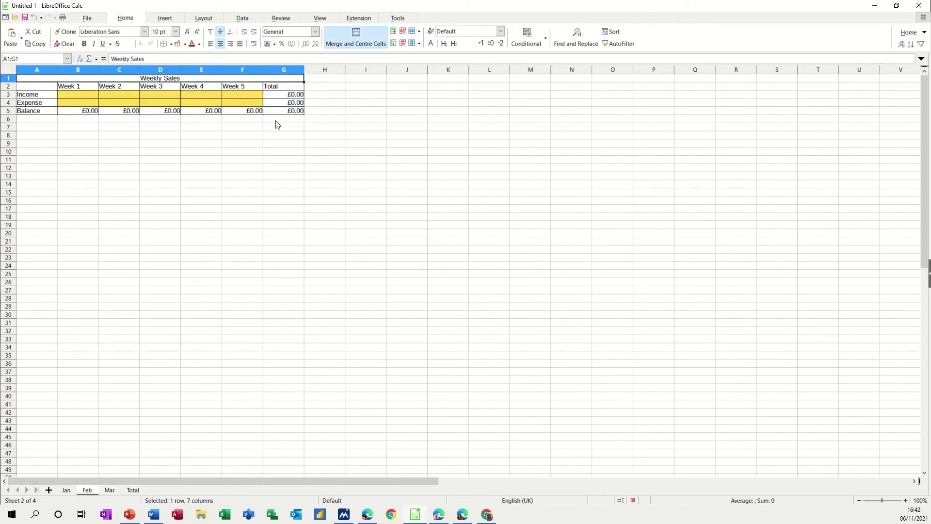
click(110, 489)
click(135, 491)
click(65, 490)
click(133, 490)
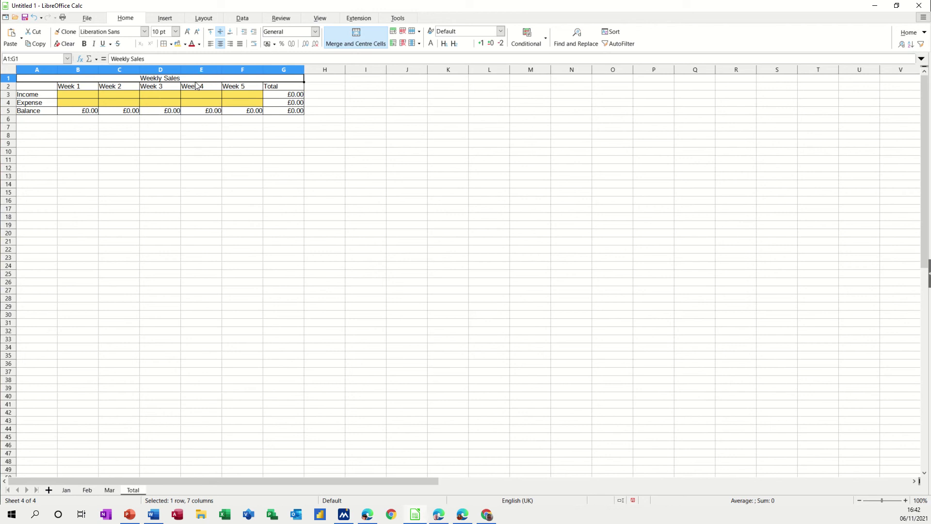
Delete the Week 4 and Week 5 columns E:F from the Total sheet.
drag(195, 70, 232, 76)
right_click(211, 98)
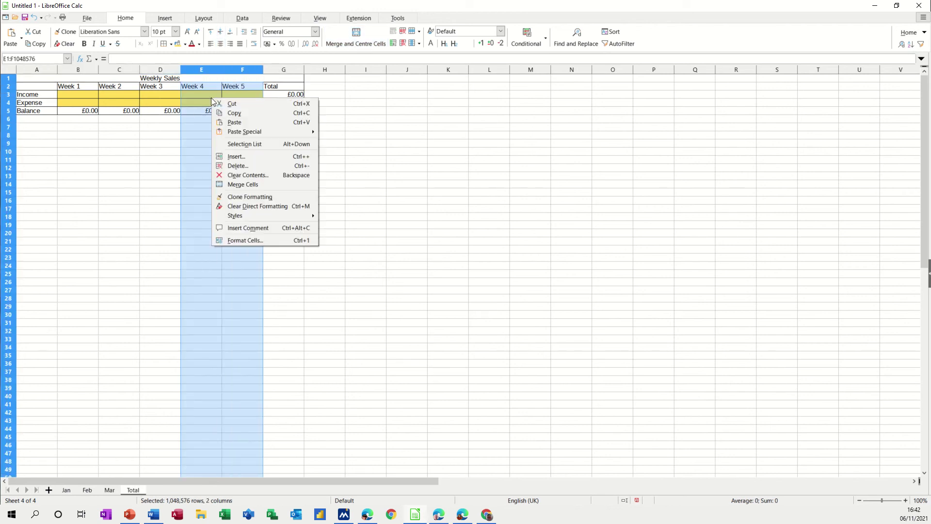
click(231, 167)
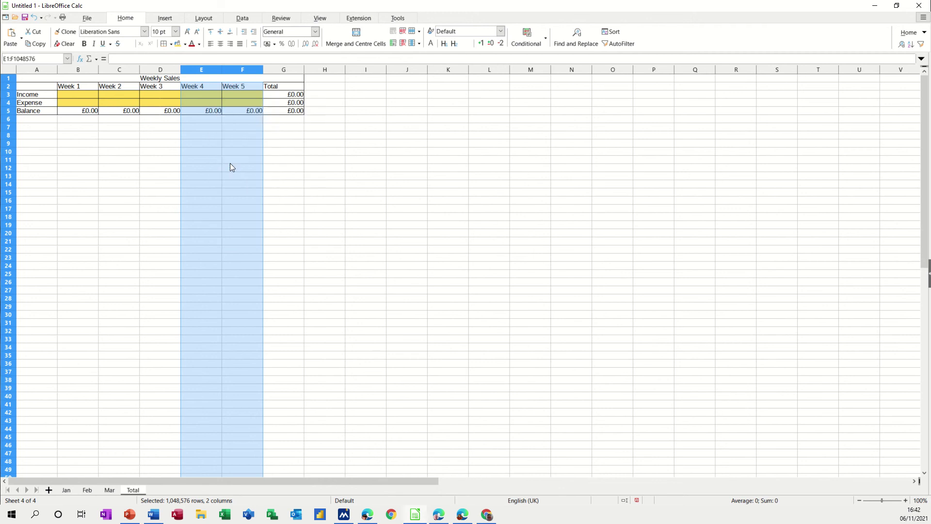
Relabel the week headers B2:D2 as Jan, Feb and Mar.
click(87, 85)
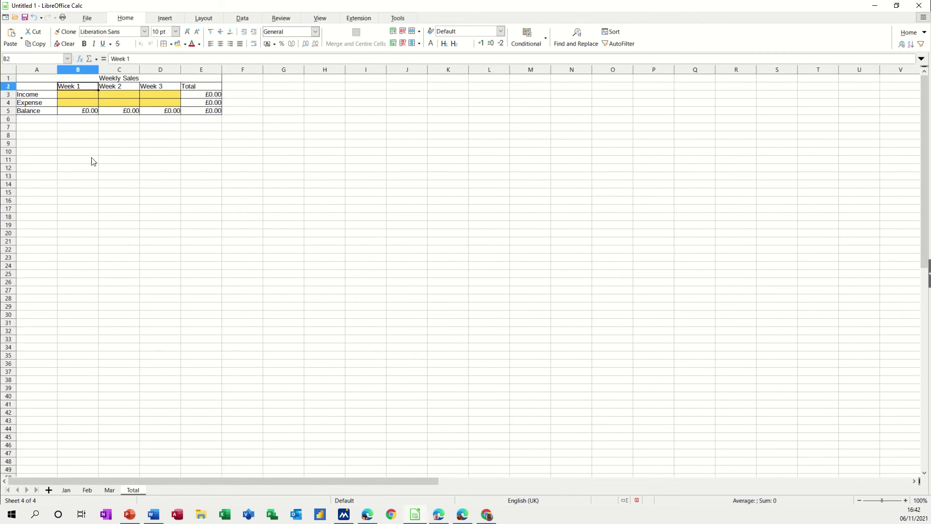
text(Jan)
click(102, 184)
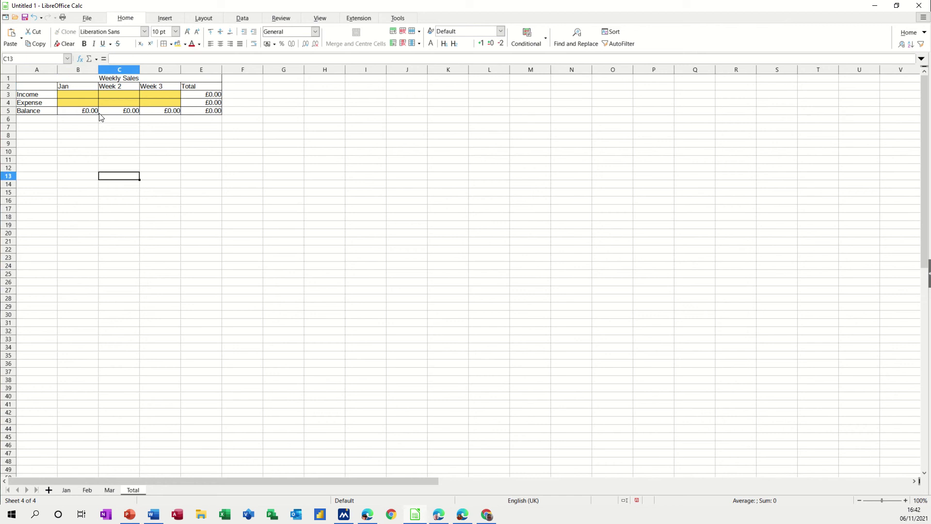
click(80, 86)
drag(98, 91, 173, 92)
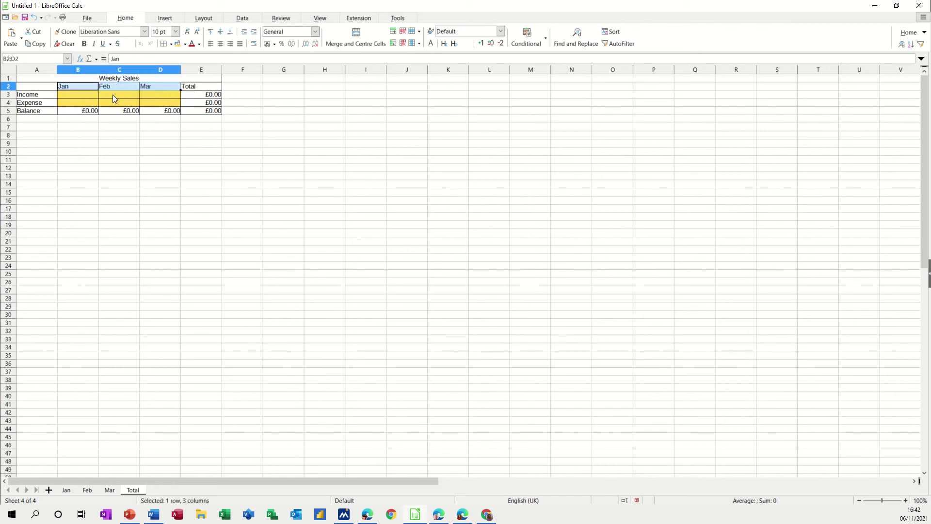
click(77, 94)
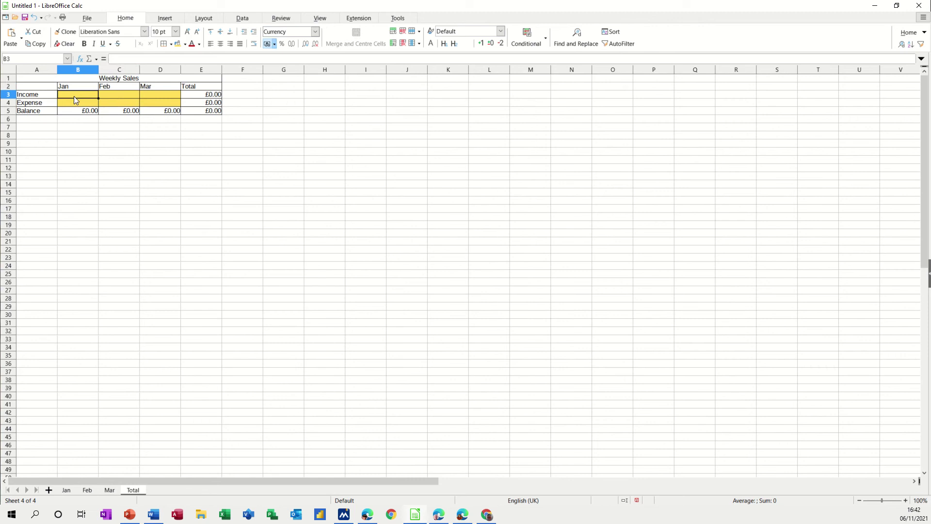
Link Total!B3 to the Jan sheet's G3 (=$Jan.G3) and fill it down to B4.
click(63, 490)
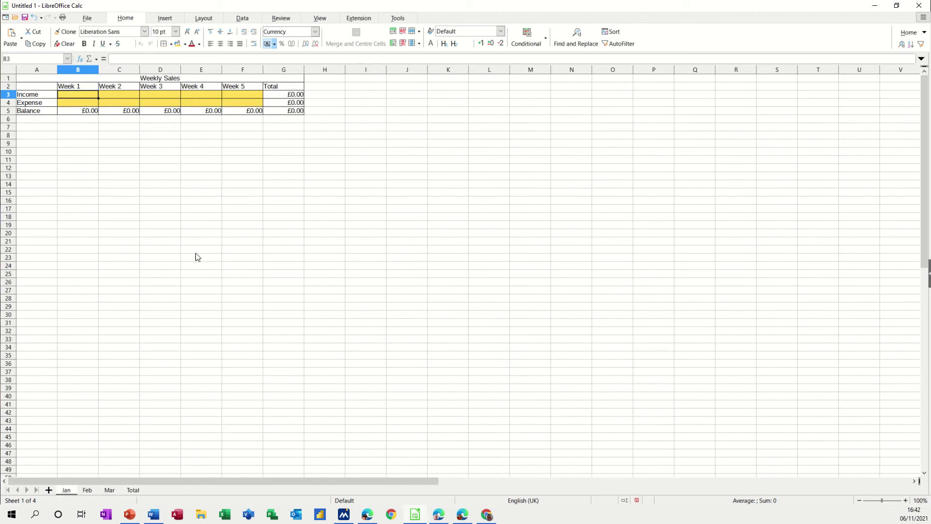
click(138, 491)
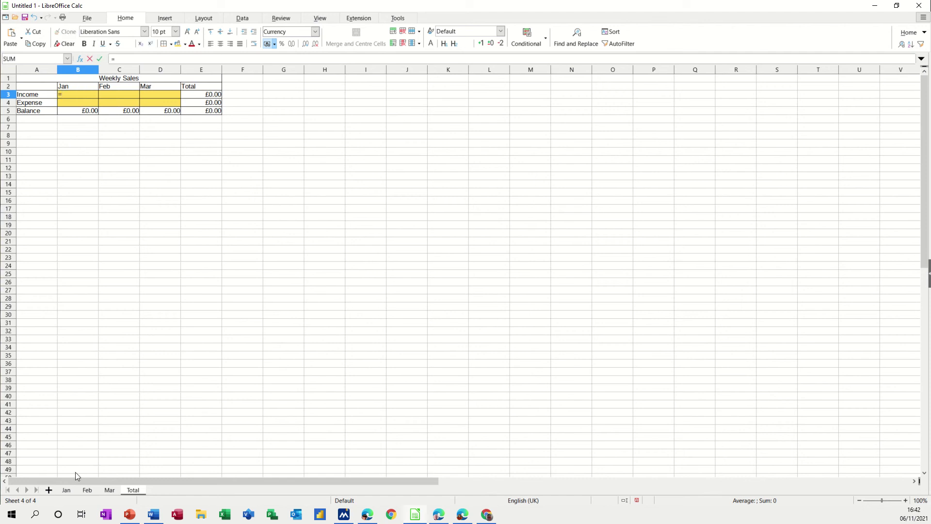
click(68, 489)
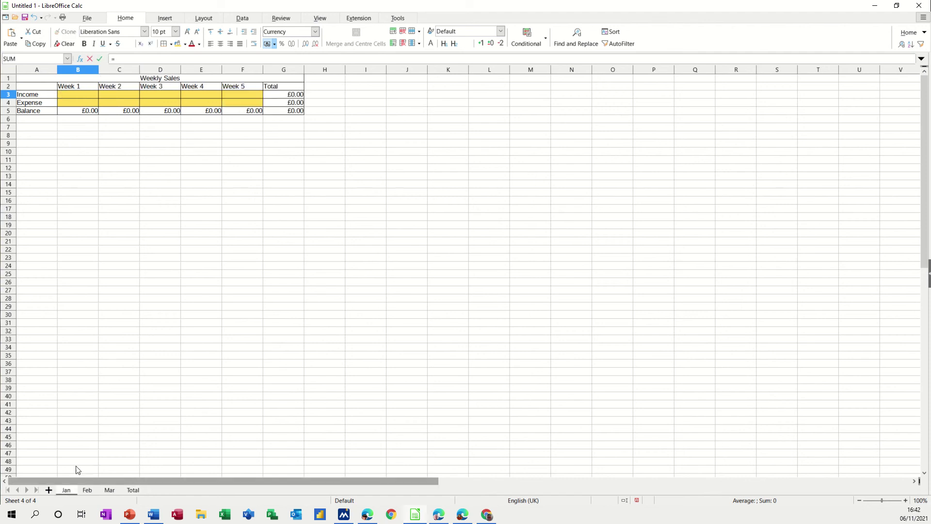
click(274, 96)
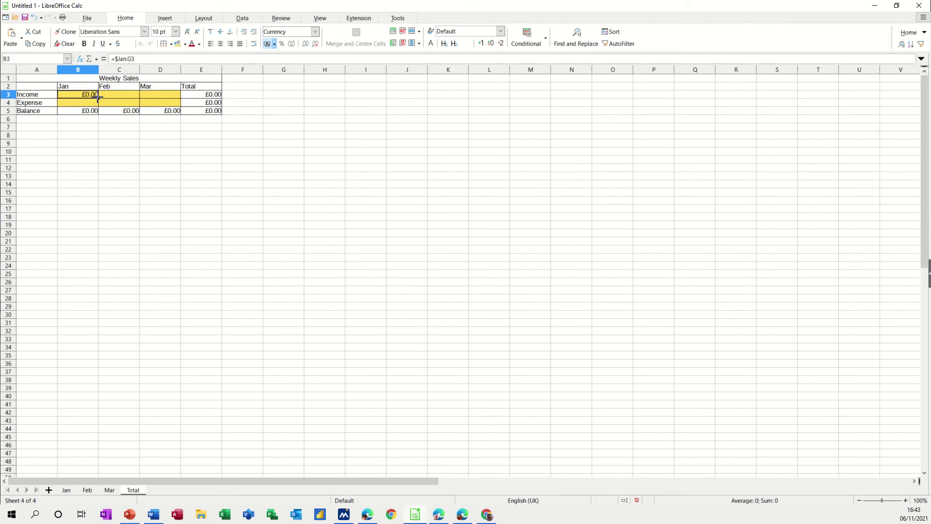
drag(98, 98, 98, 106)
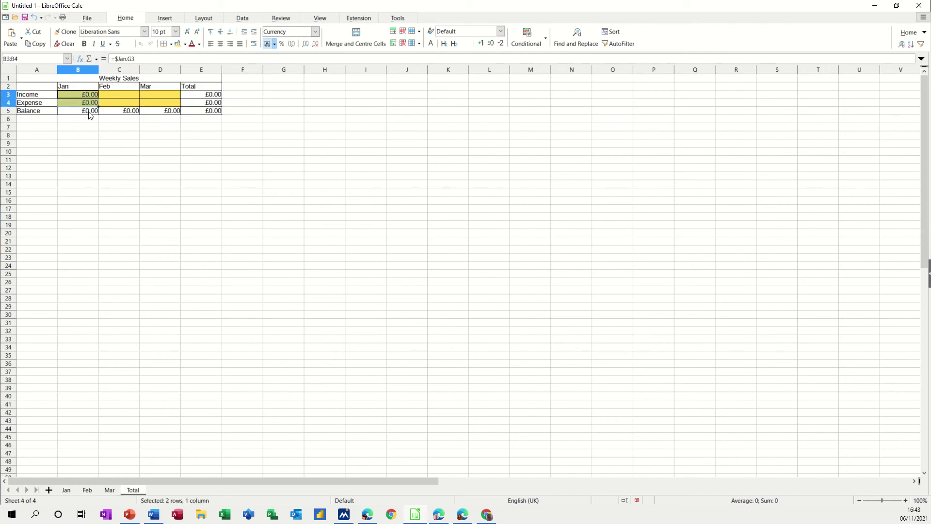
click(112, 93)
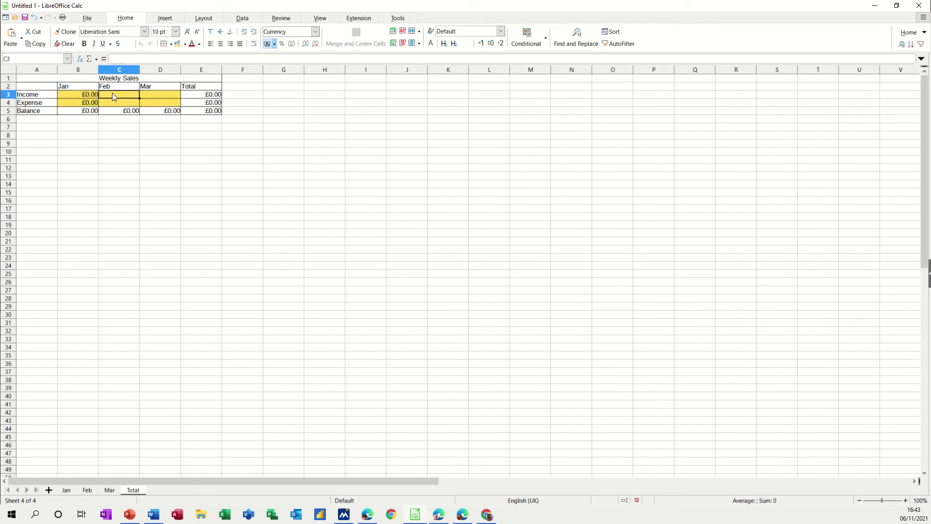
Link C3 to the Feb sheet's G3 and fill the link down to C4.
text(=)
click(89, 488)
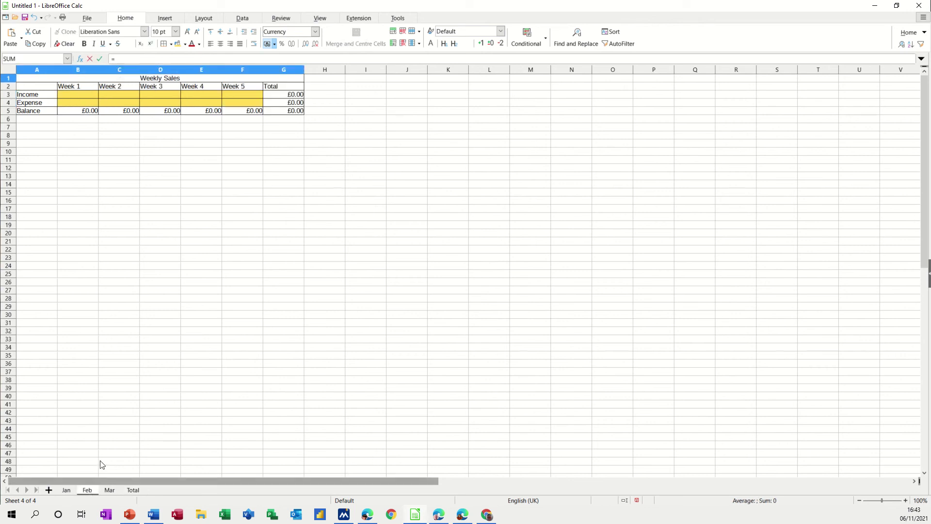
click(270, 96)
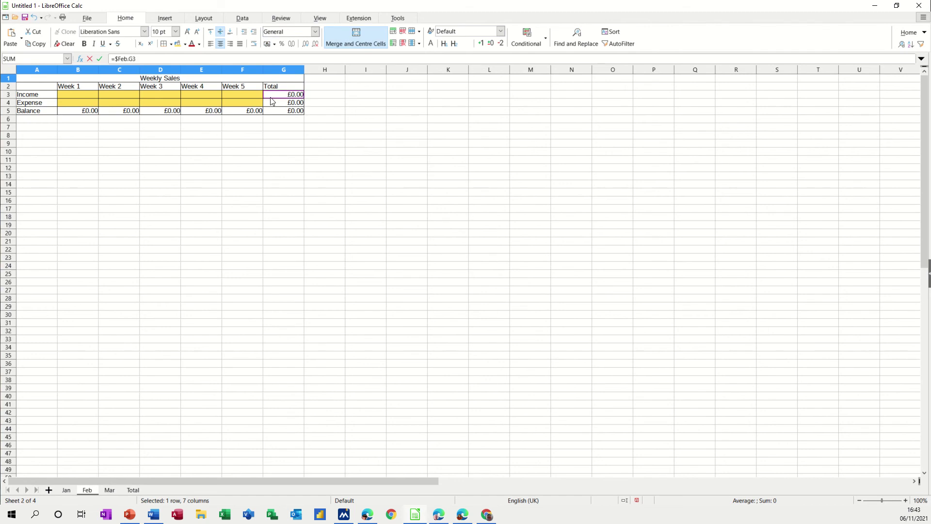
click(99, 59)
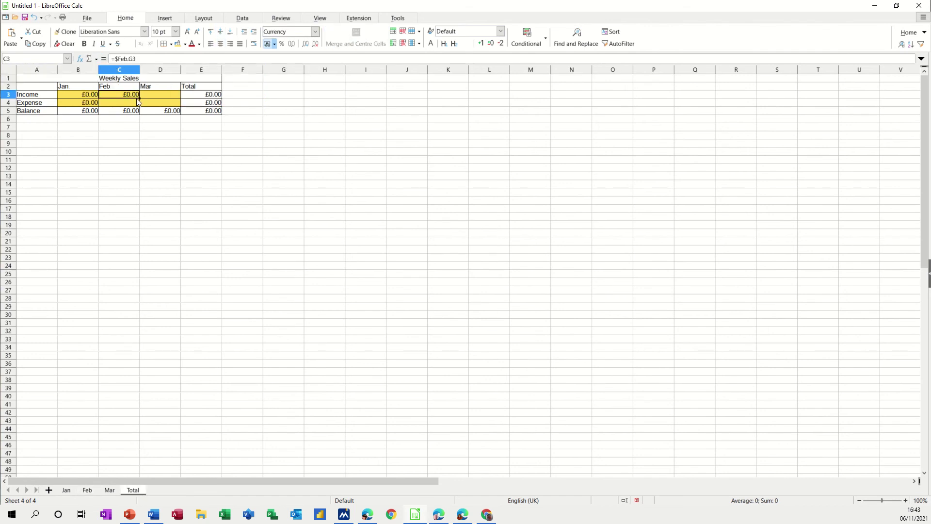
drag(139, 97, 139, 104)
Link D3 to the Mar sheet's G3 (=$Mar.G3) and fill it down to D4.
click(161, 97)
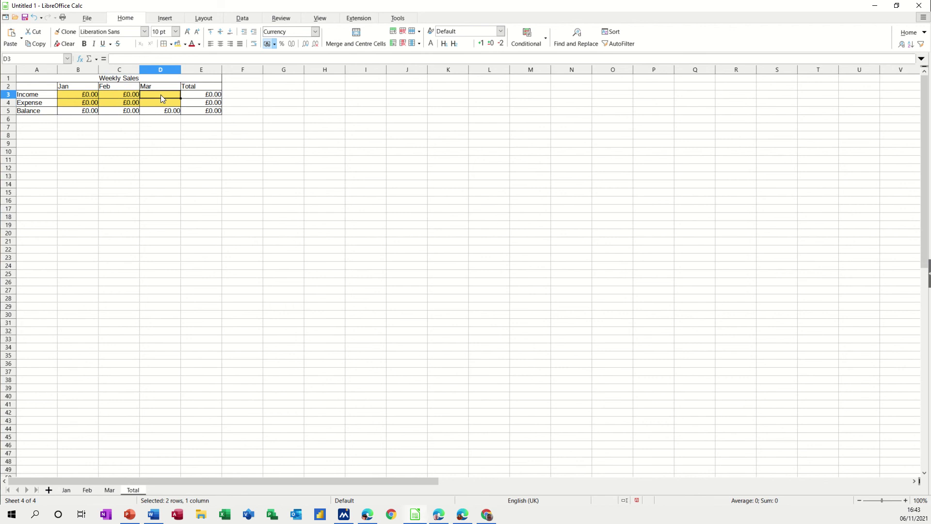
text(=)
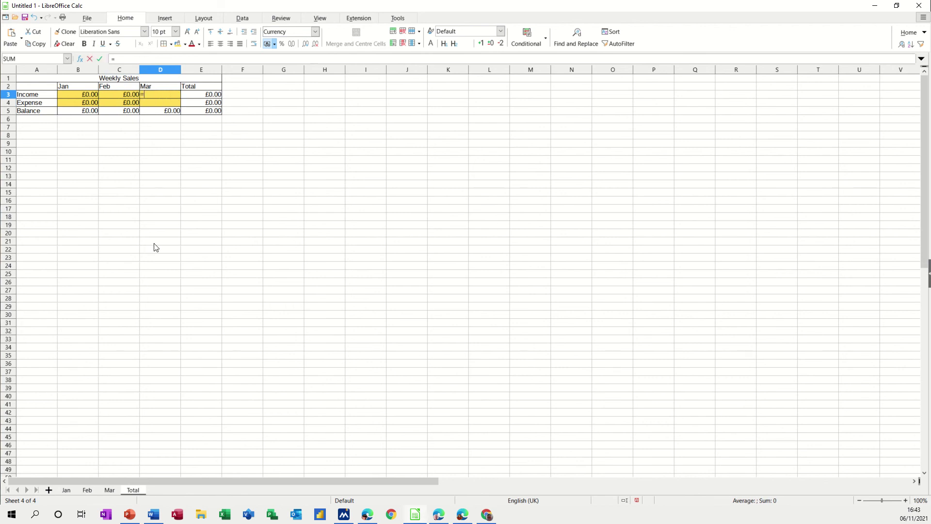
click(110, 490)
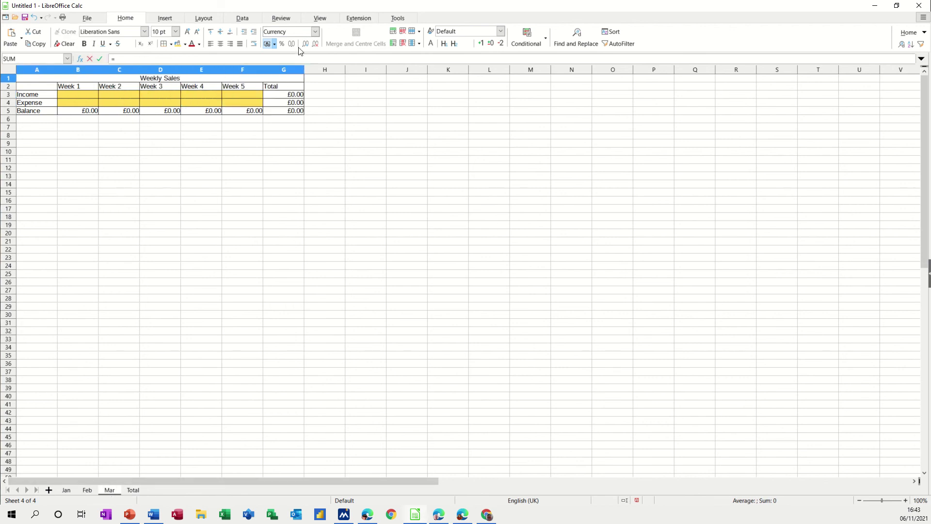
click(283, 96)
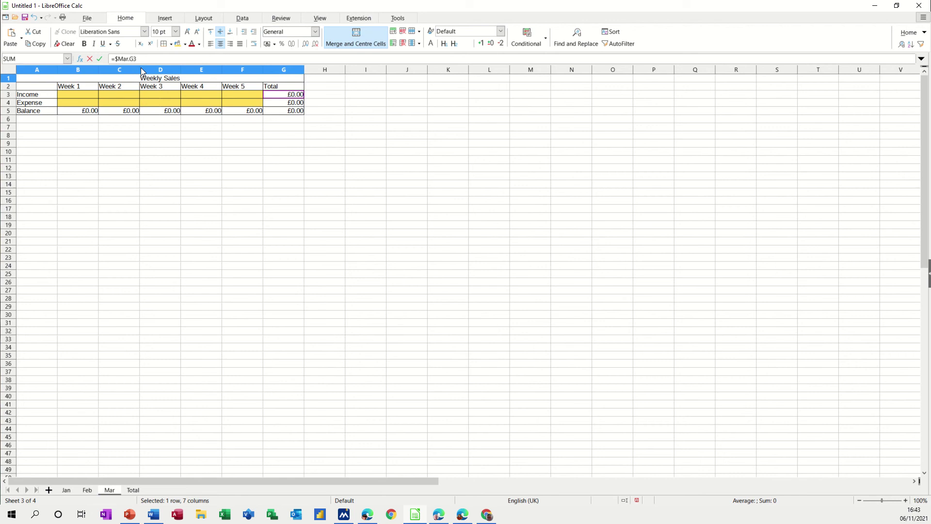
click(100, 61)
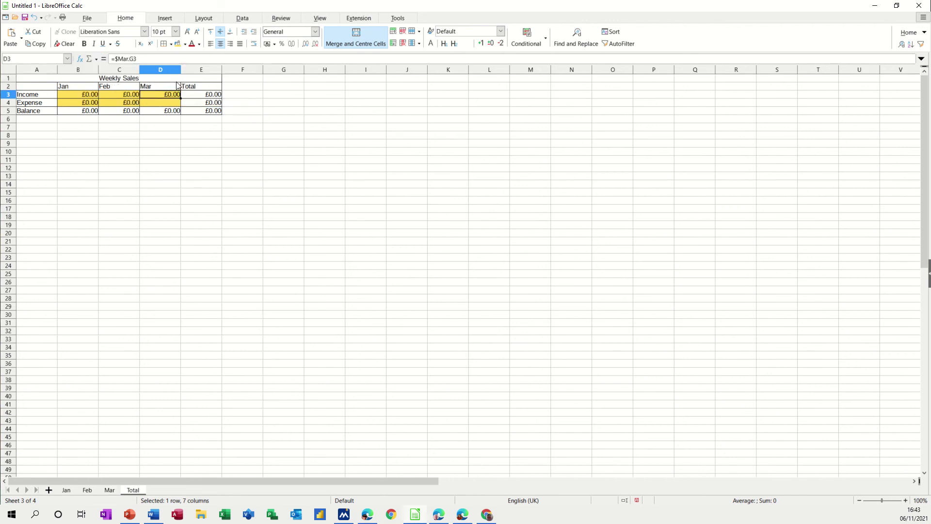
drag(181, 97, 182, 104)
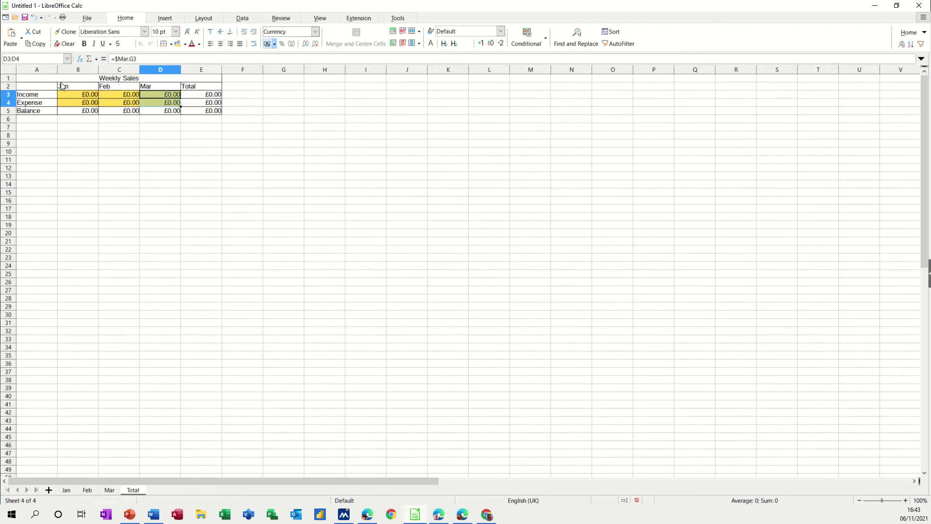
click(91, 152)
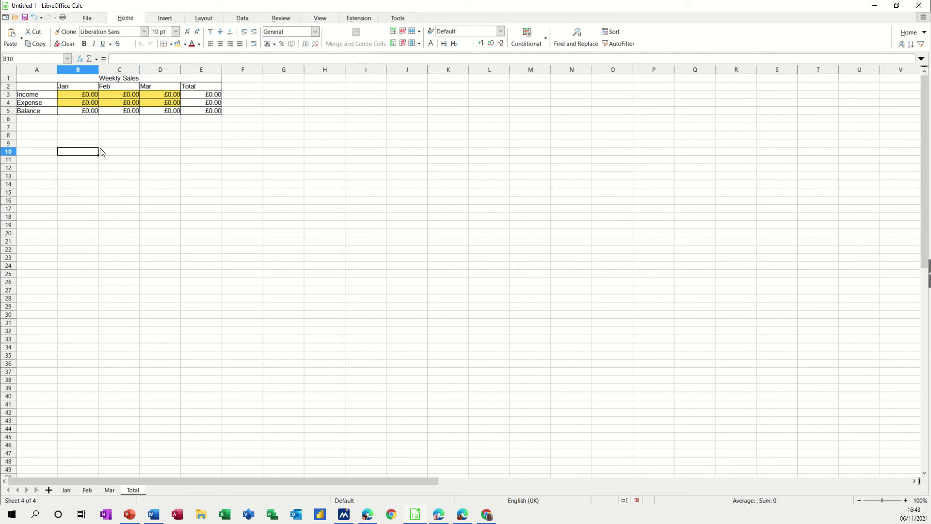
On the Jan sheet, enter Week 1 income 10 and expense 5.
click(67, 490)
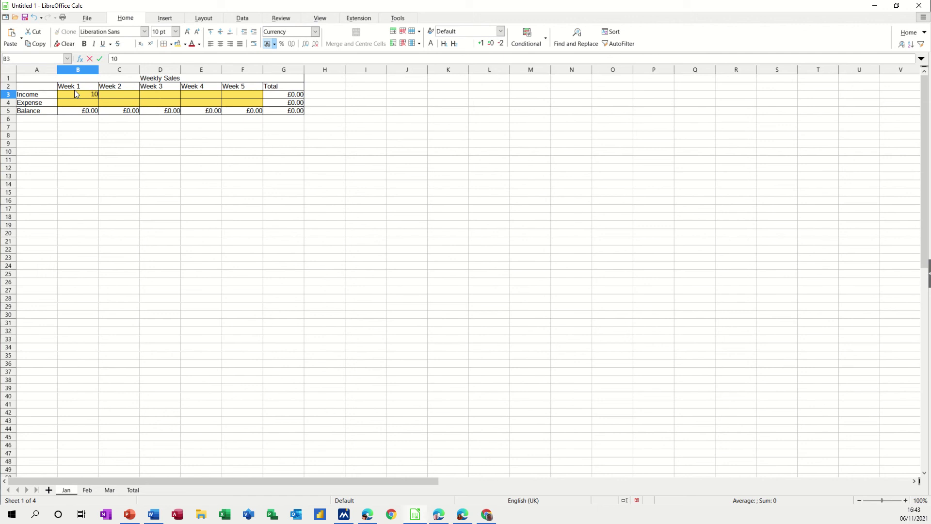
key(Return)
text(5)
click(72, 127)
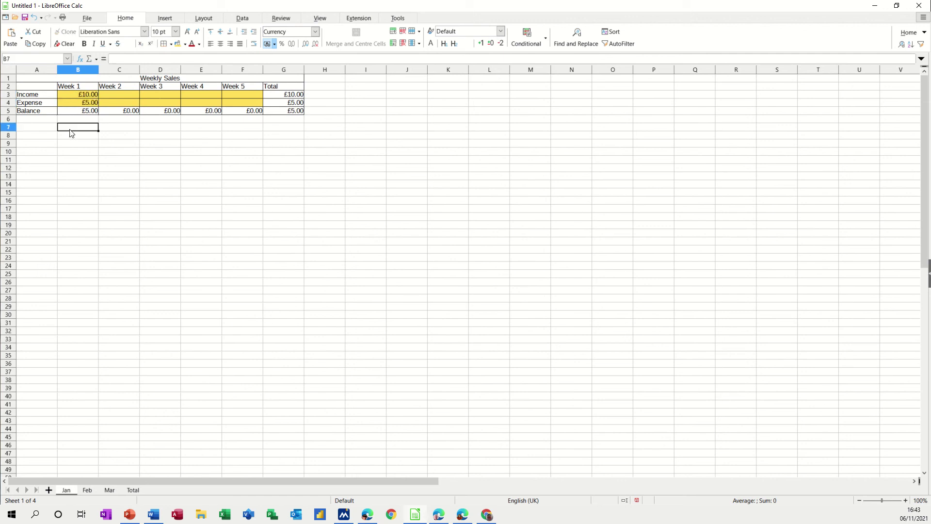
On the Feb sheet, enter Week 1 income 10 and expense 5.
click(89, 489)
click(68, 97)
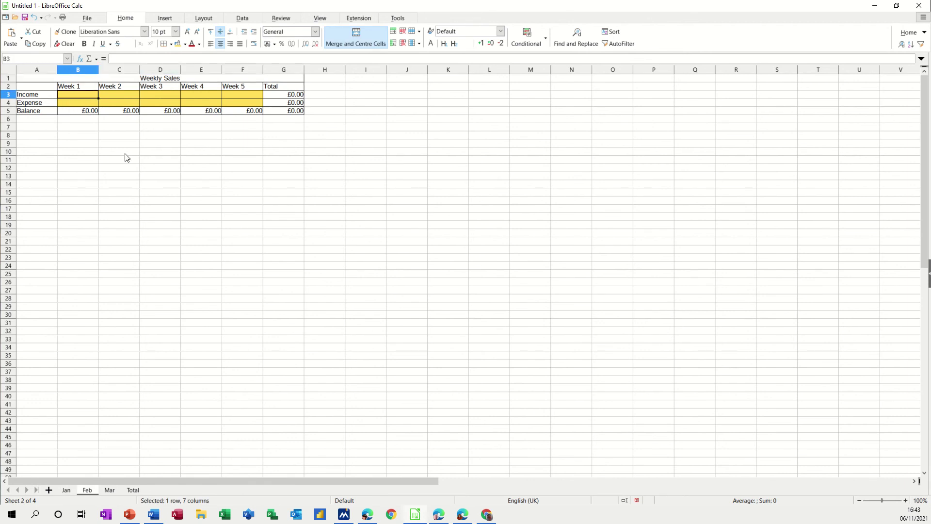
text(10)
key(Return)
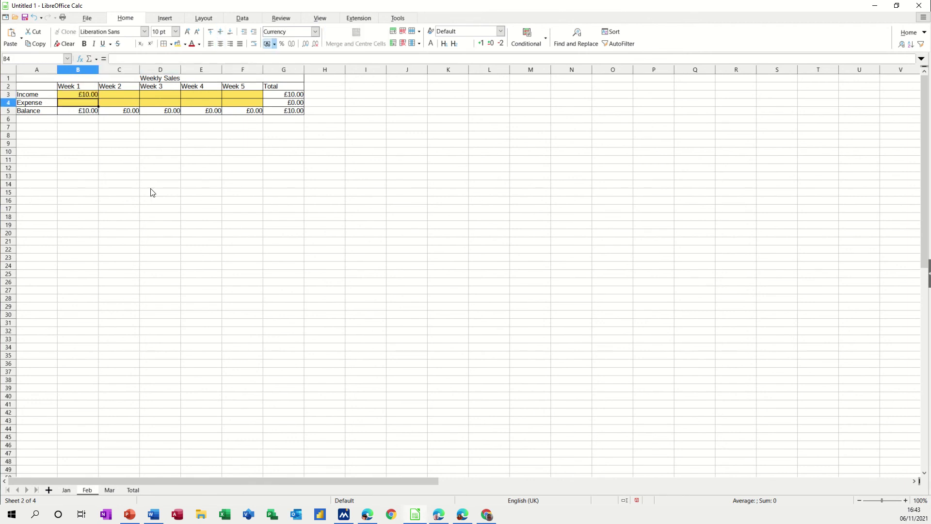
text(5)
click(151, 192)
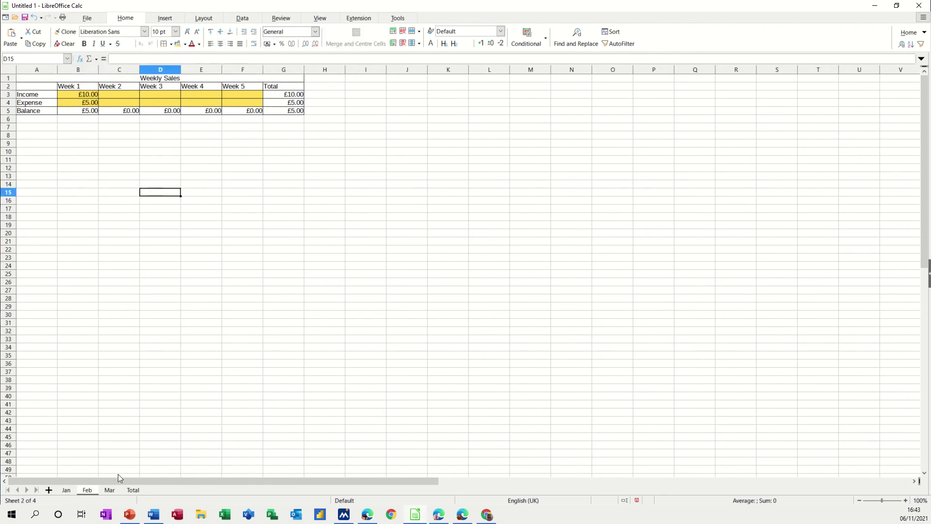
On the Mar sheet, enter Week 1 income 10 and expense 5.
click(109, 489)
click(74, 94)
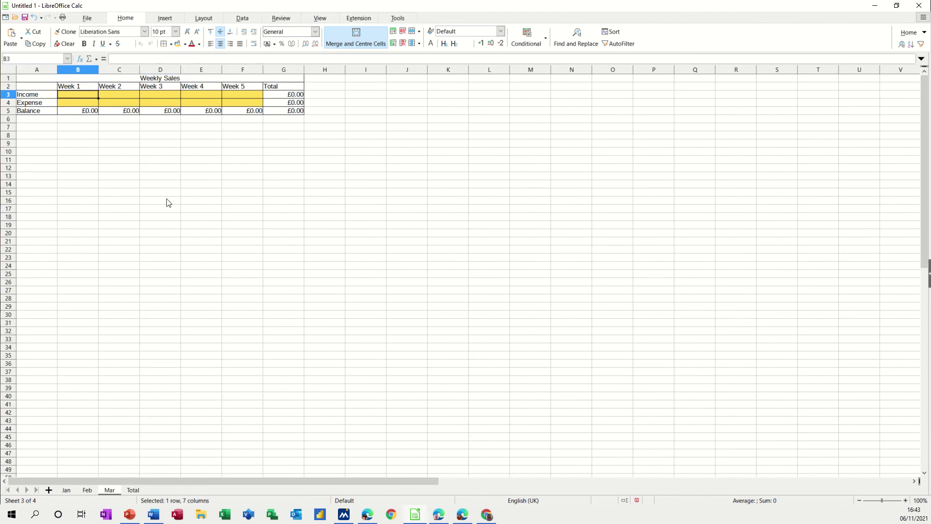
text(10)
key(Return)
text(5)
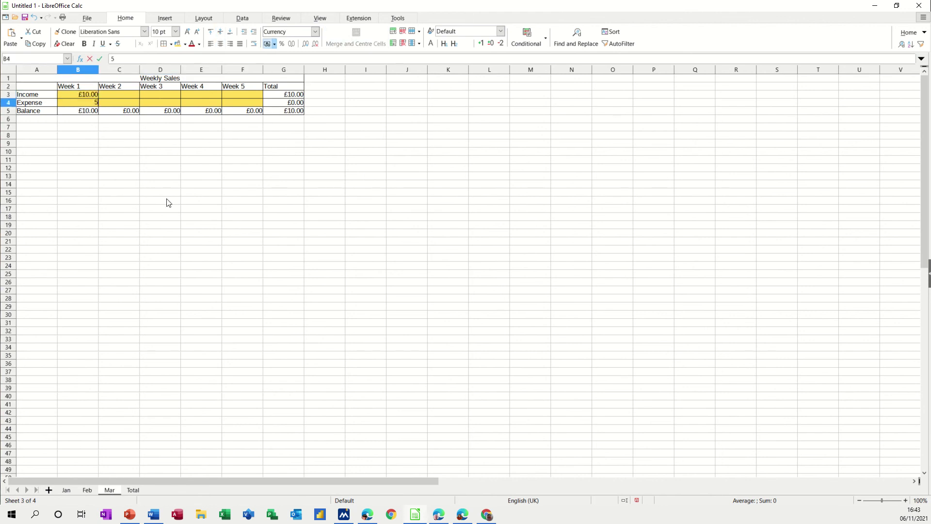
click(132, 490)
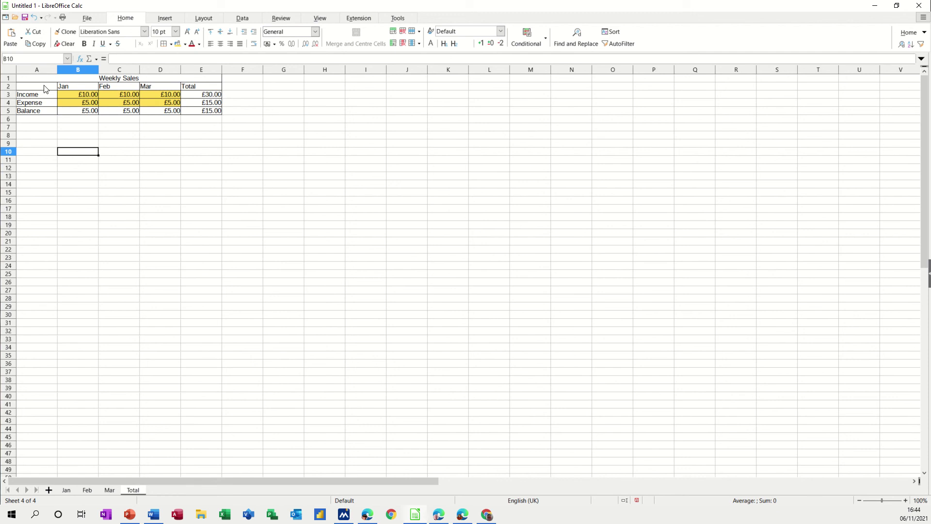
Select the summary table A2:D5 and insert a chart from it.
drag(45, 89, 167, 113)
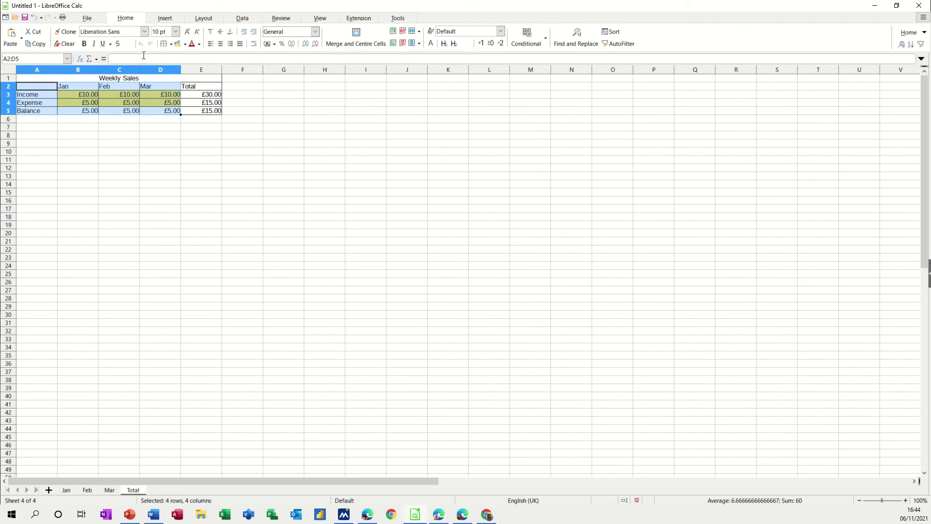
click(164, 19)
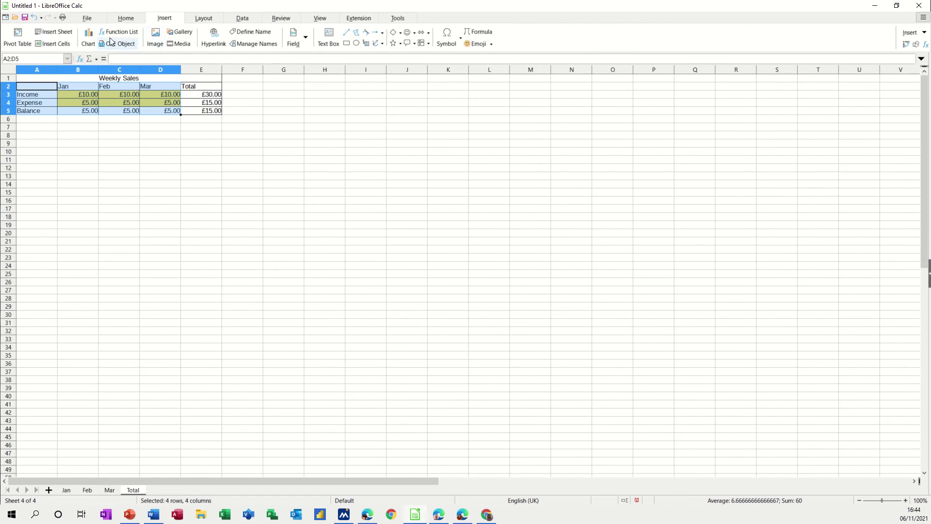
click(93, 39)
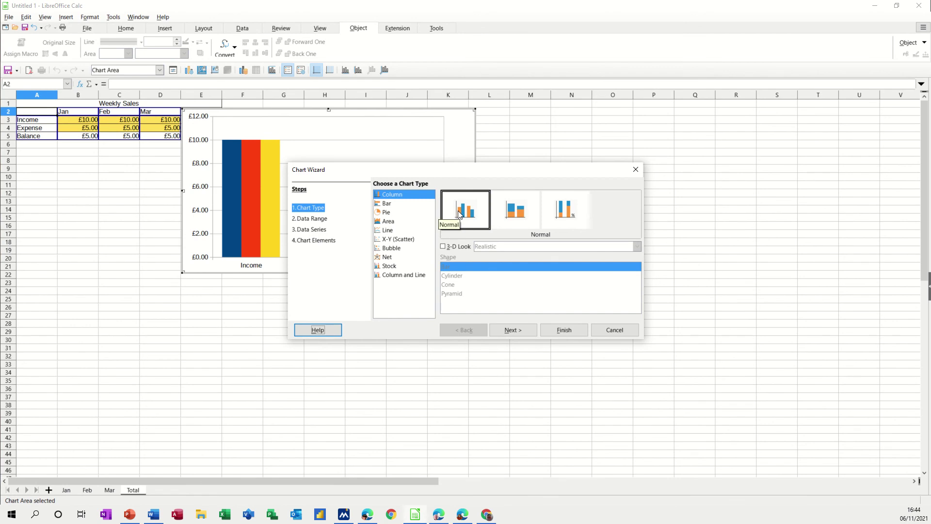
Set the chart's data range to plot data series in rows, keeping first-column labels.
drag(454, 168, 581, 175)
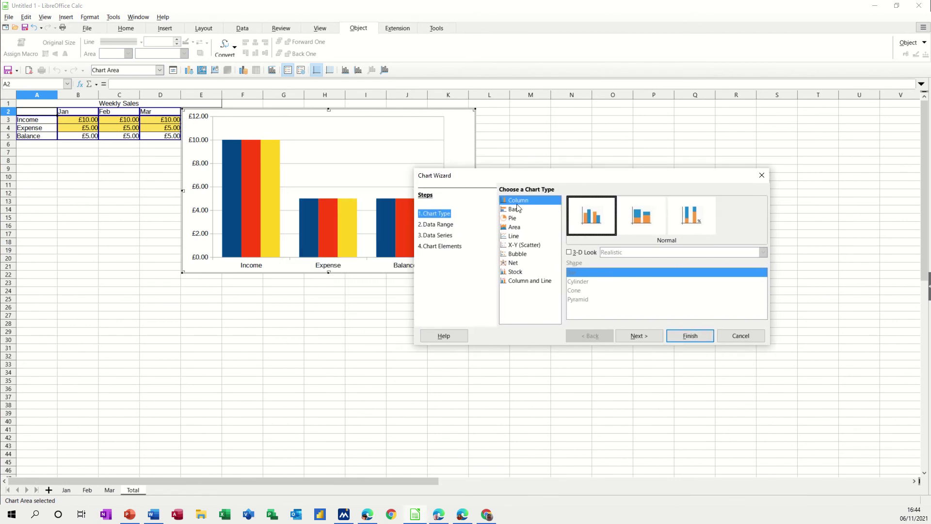
click(435, 224)
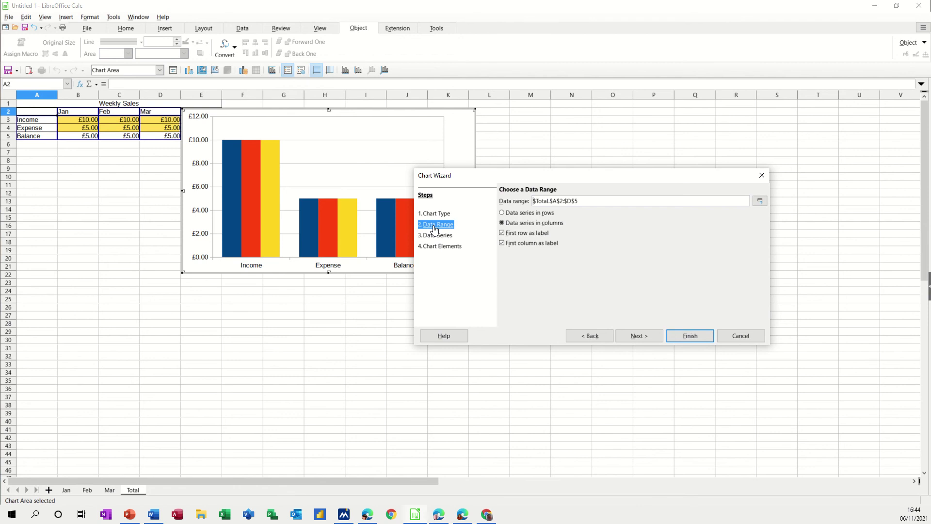
click(502, 244)
drag(524, 183, 592, 170)
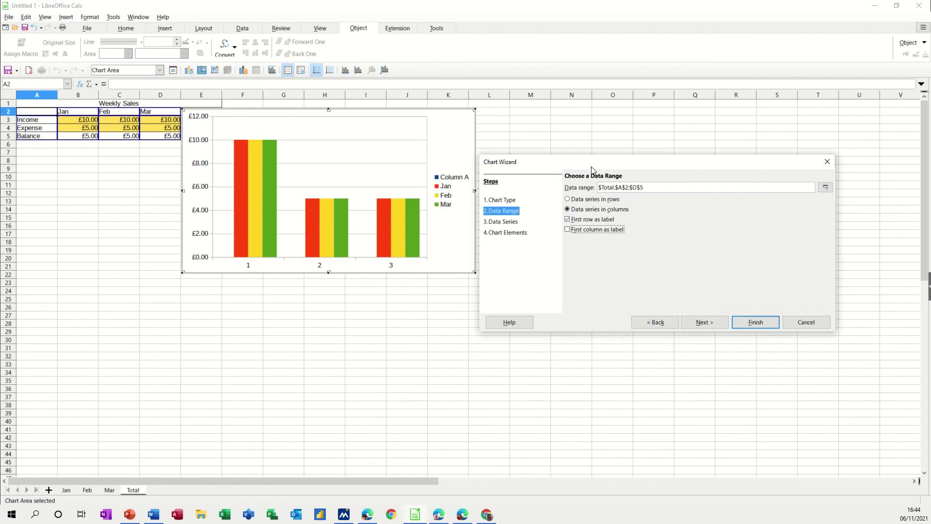
click(568, 228)
click(517, 226)
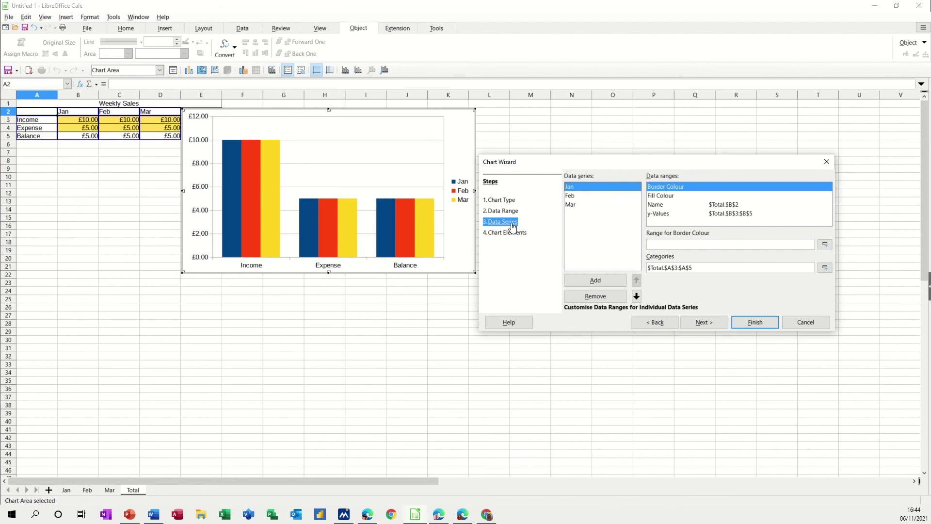
click(513, 212)
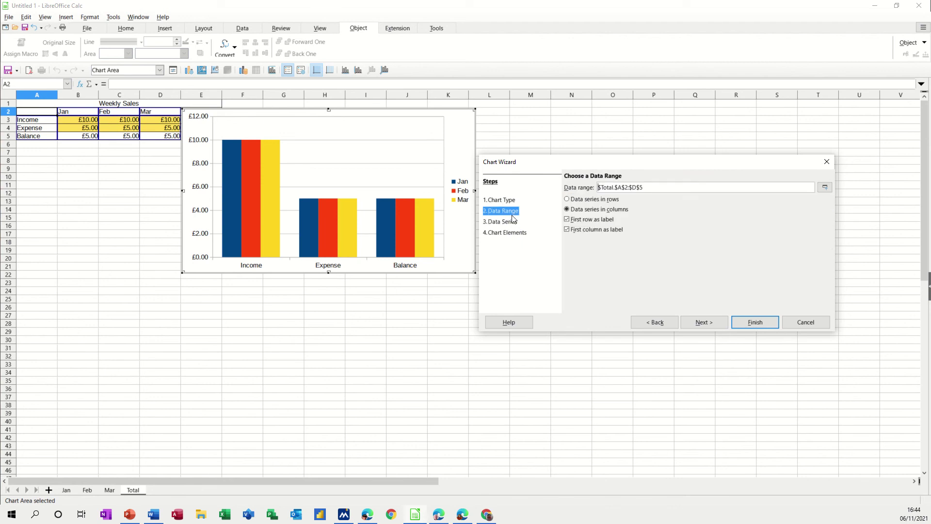
click(570, 200)
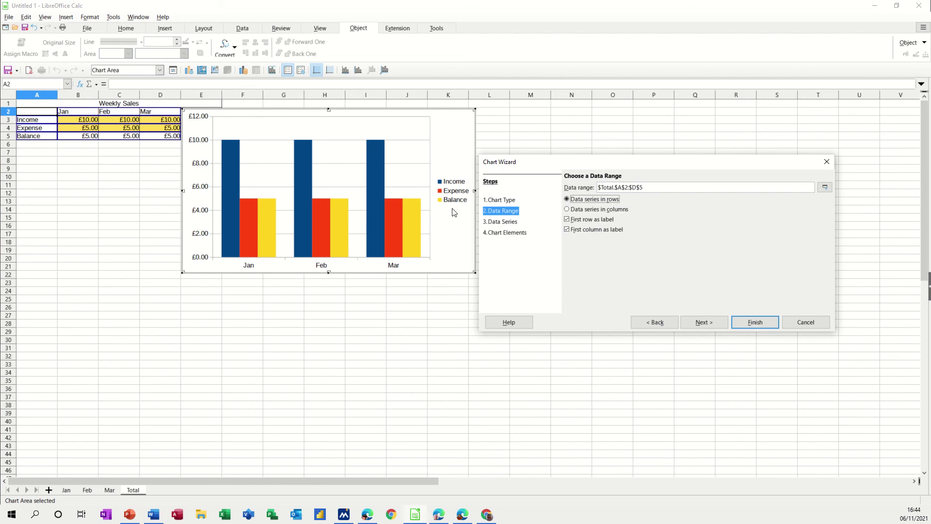
Title the chart 'Sales' and finish creating it.
click(504, 233)
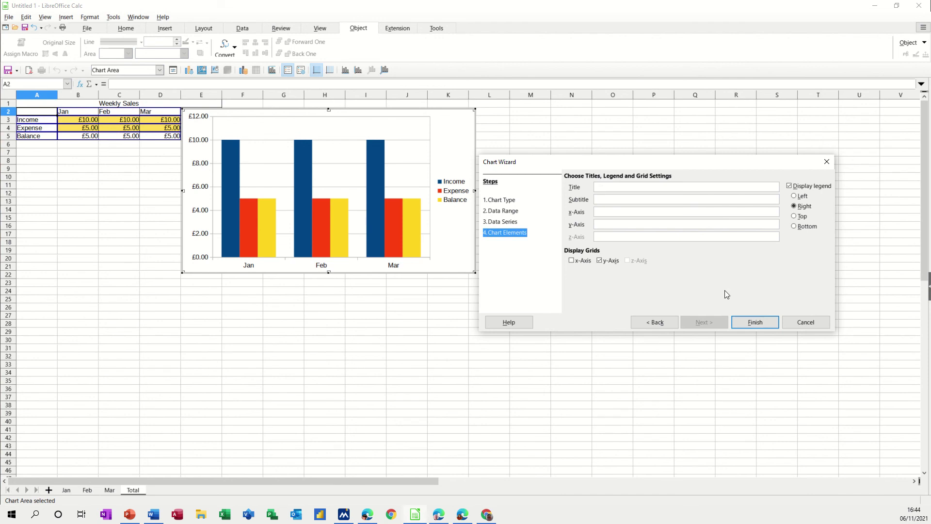
text(Sales)
click(760, 323)
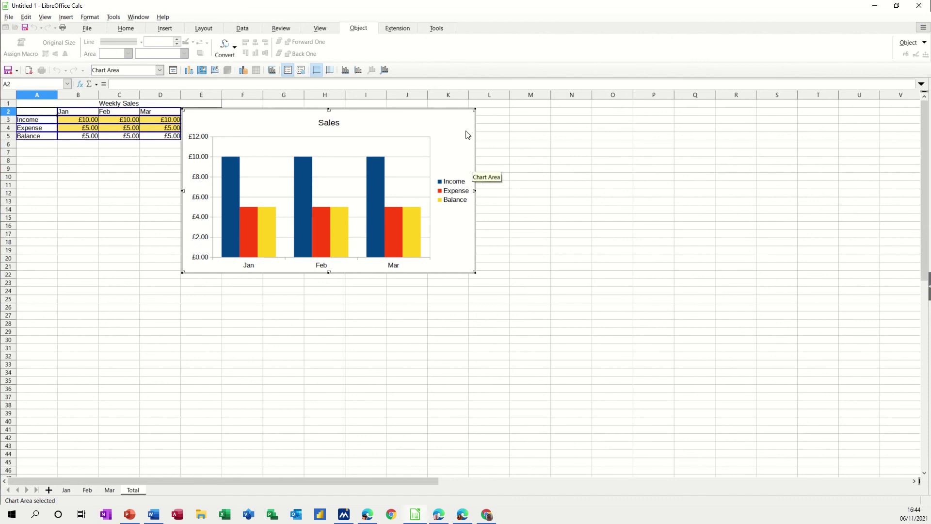
click(491, 153)
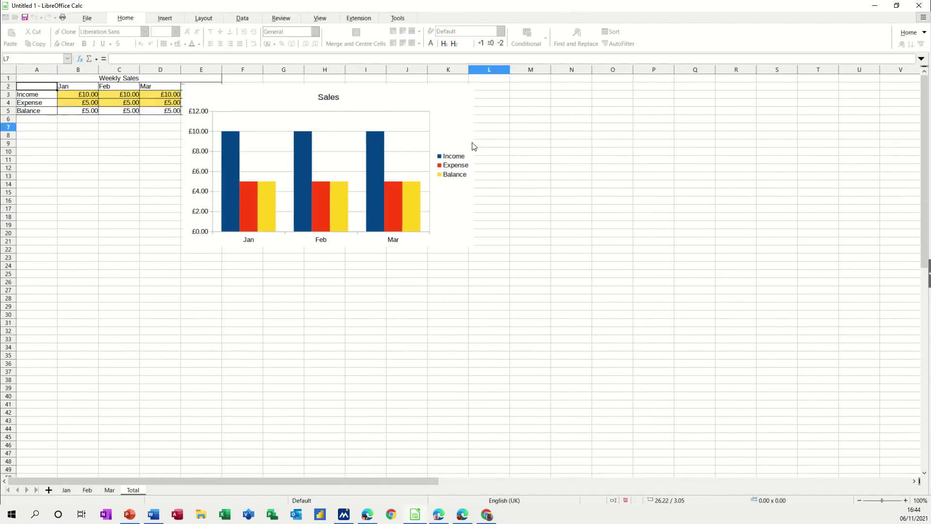
Move the Sales chart below the summary table on the Total sheet.
click(461, 106)
drag(461, 121, 295, 141)
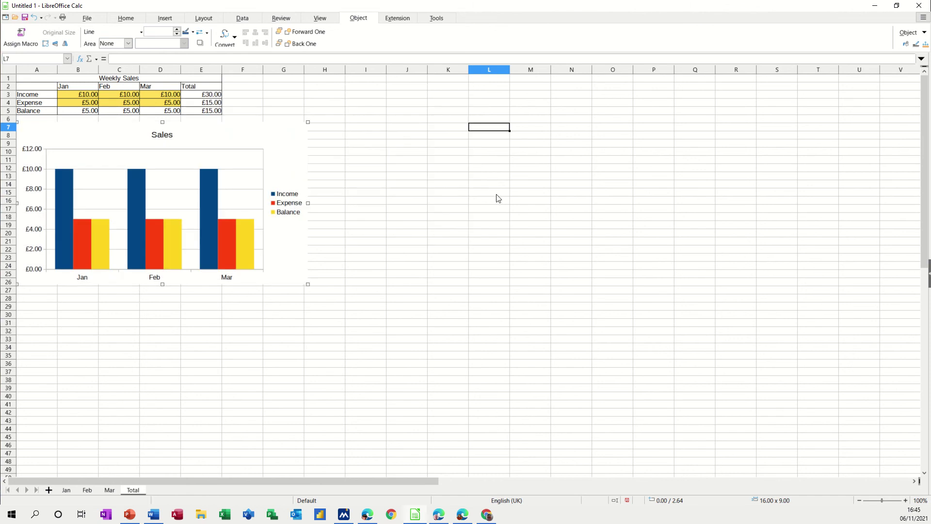
click(497, 194)
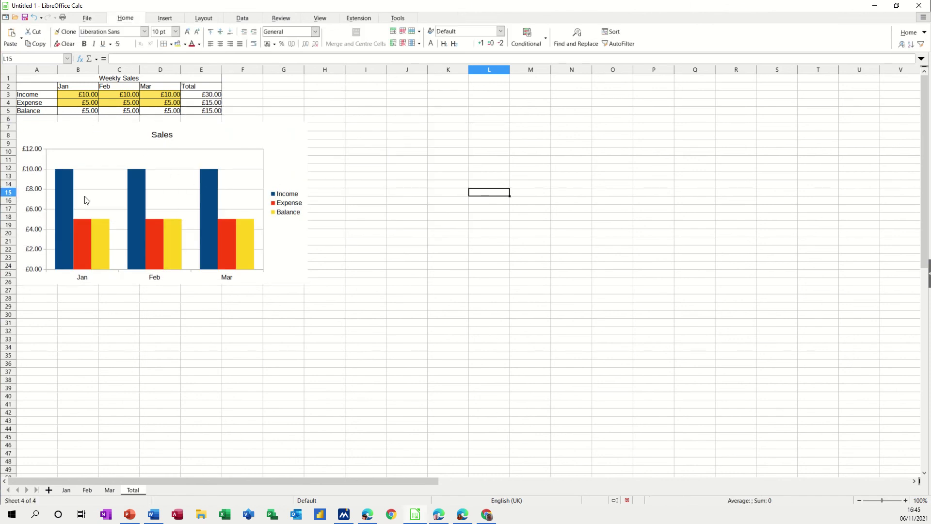
Enter 50 as Jan's Week 3 income in D3, then check the updated chart on Total.
click(63, 491)
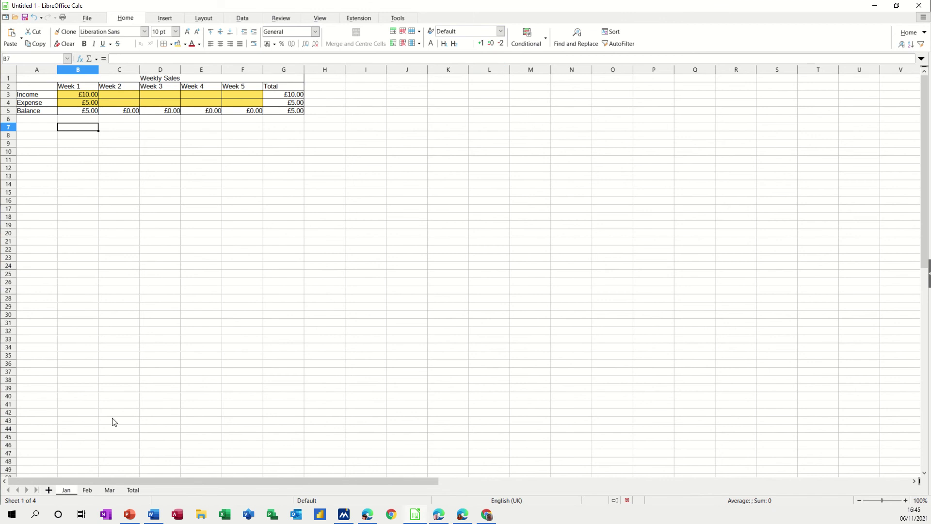
click(151, 97)
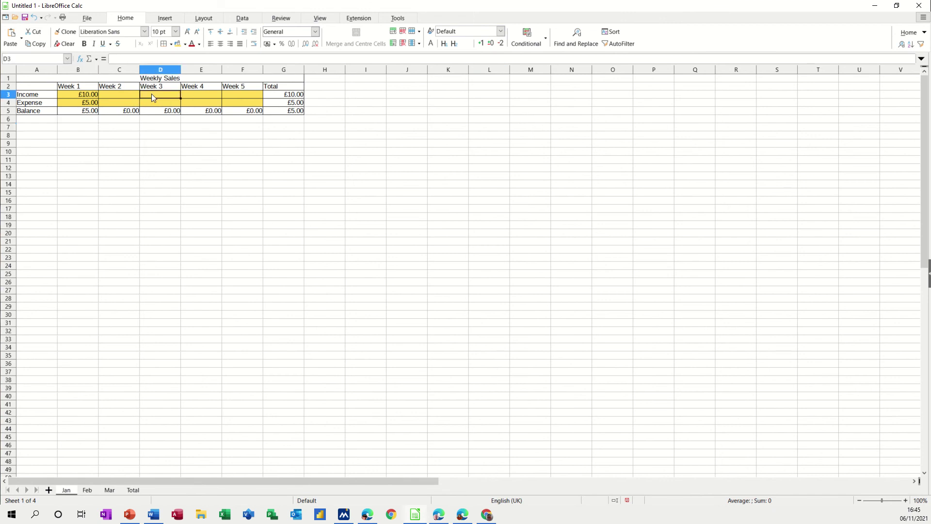
text(50)
click(212, 177)
click(134, 488)
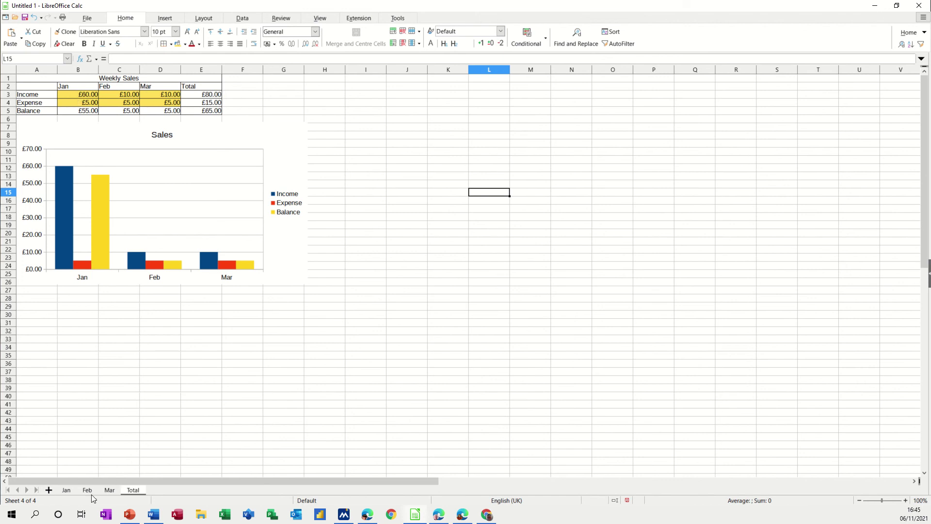
Enter 345 as Feb's Week 4 income in E3.
click(68, 490)
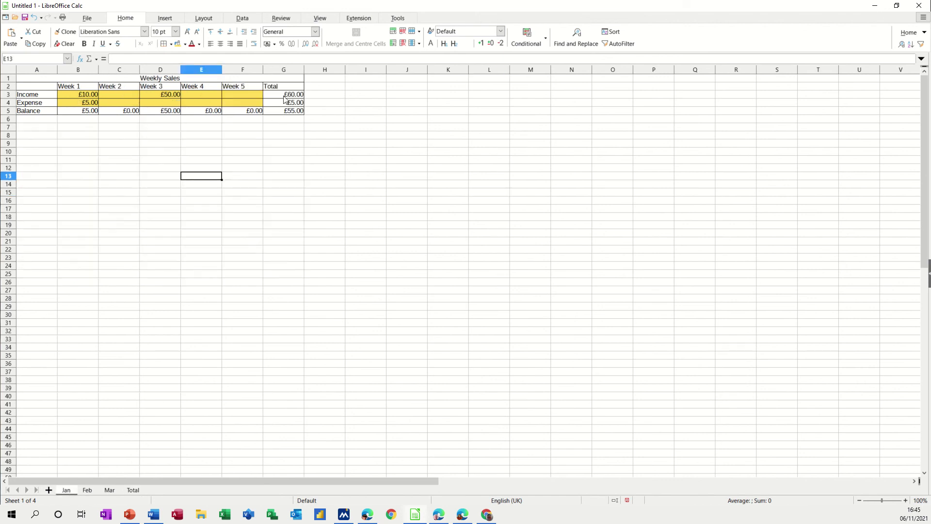
click(158, 101)
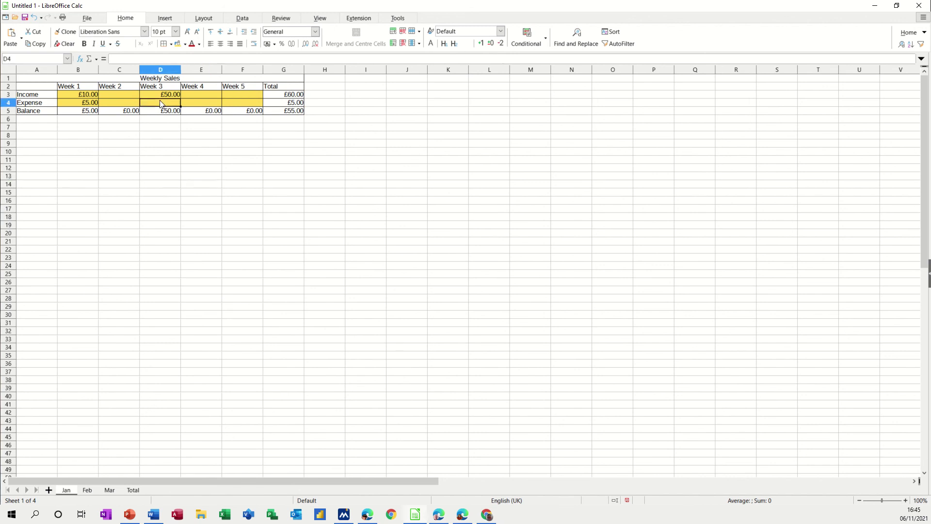
click(88, 490)
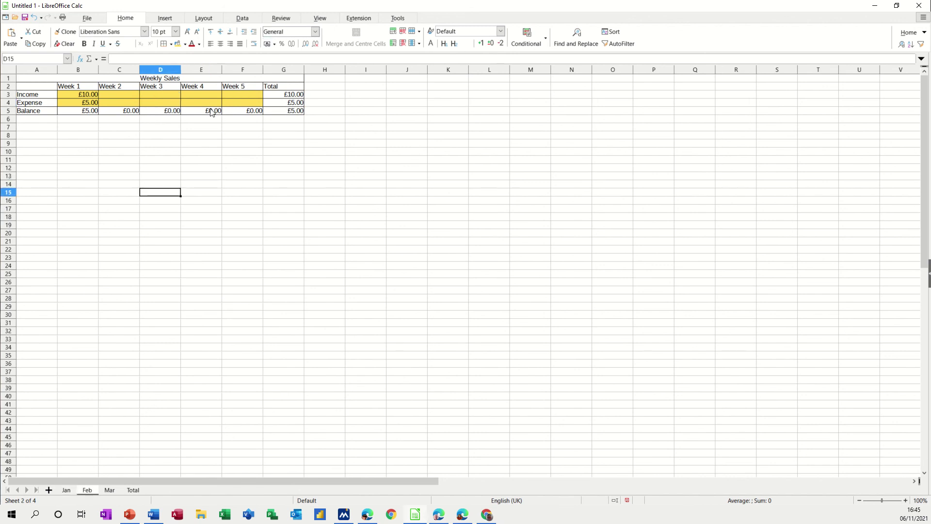
click(196, 92)
text(345)
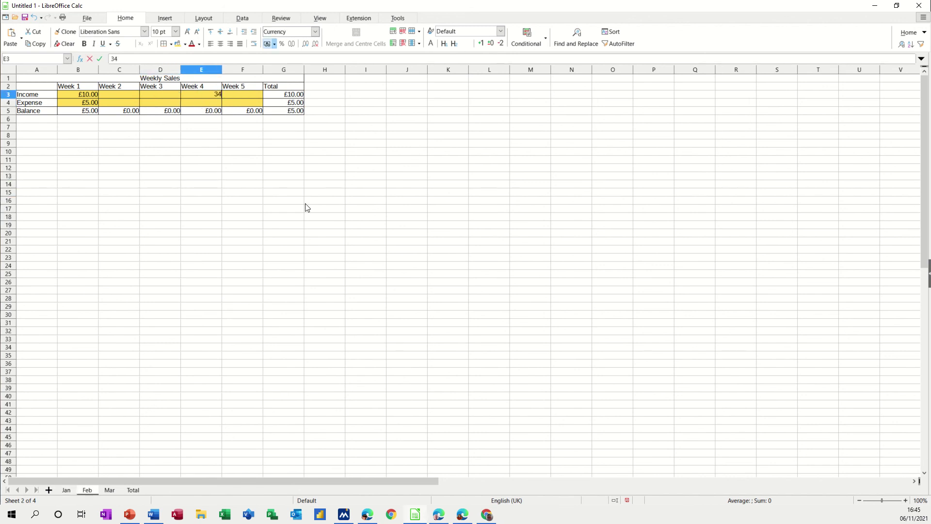
click(304, 218)
Enter 555 as Feb's Week 4 expense in E4 and view Feb's negative bar on Total.
click(207, 102)
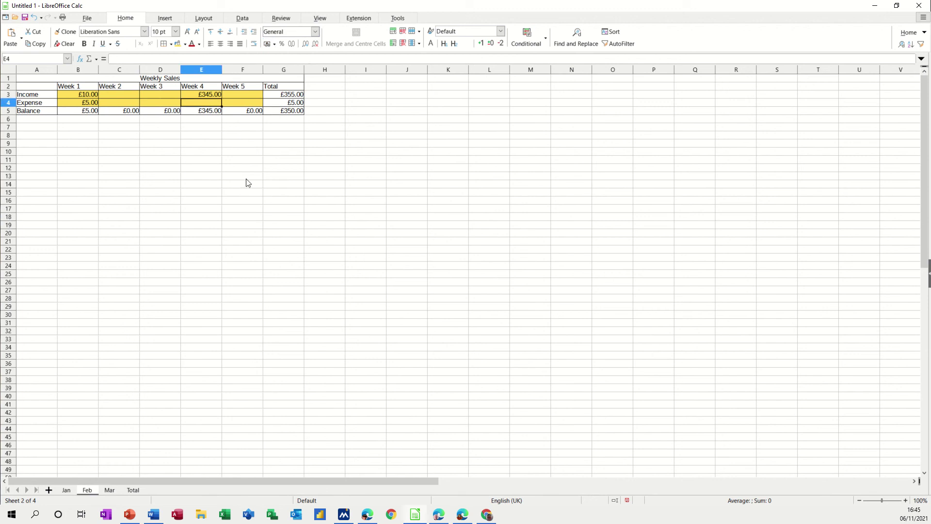
text(555)
click(234, 184)
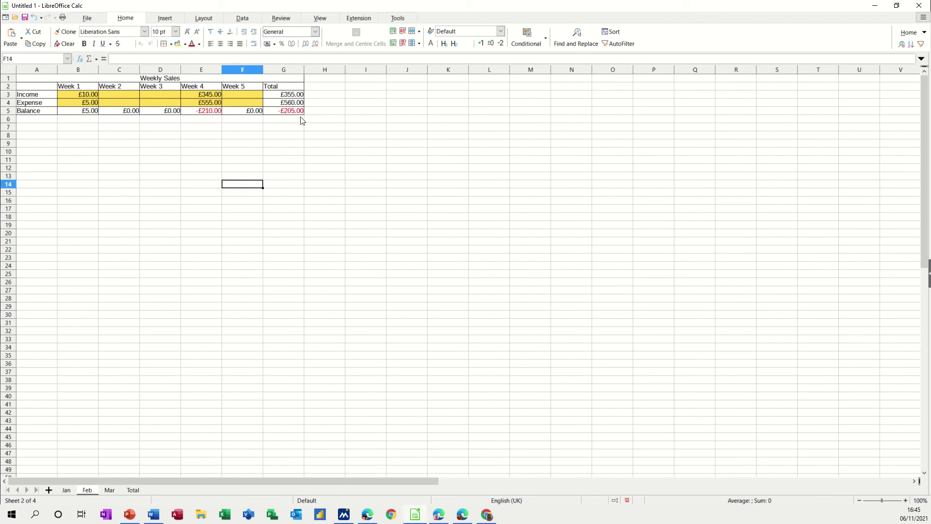
click(133, 490)
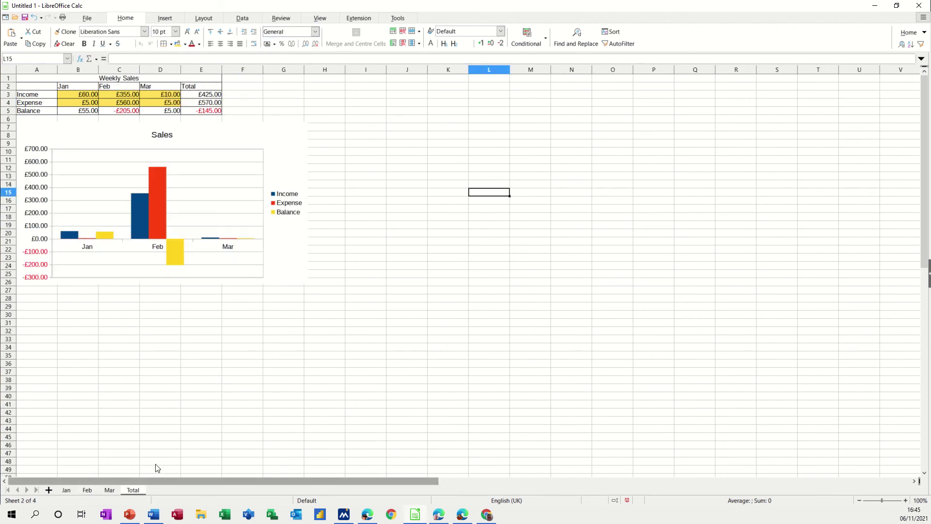